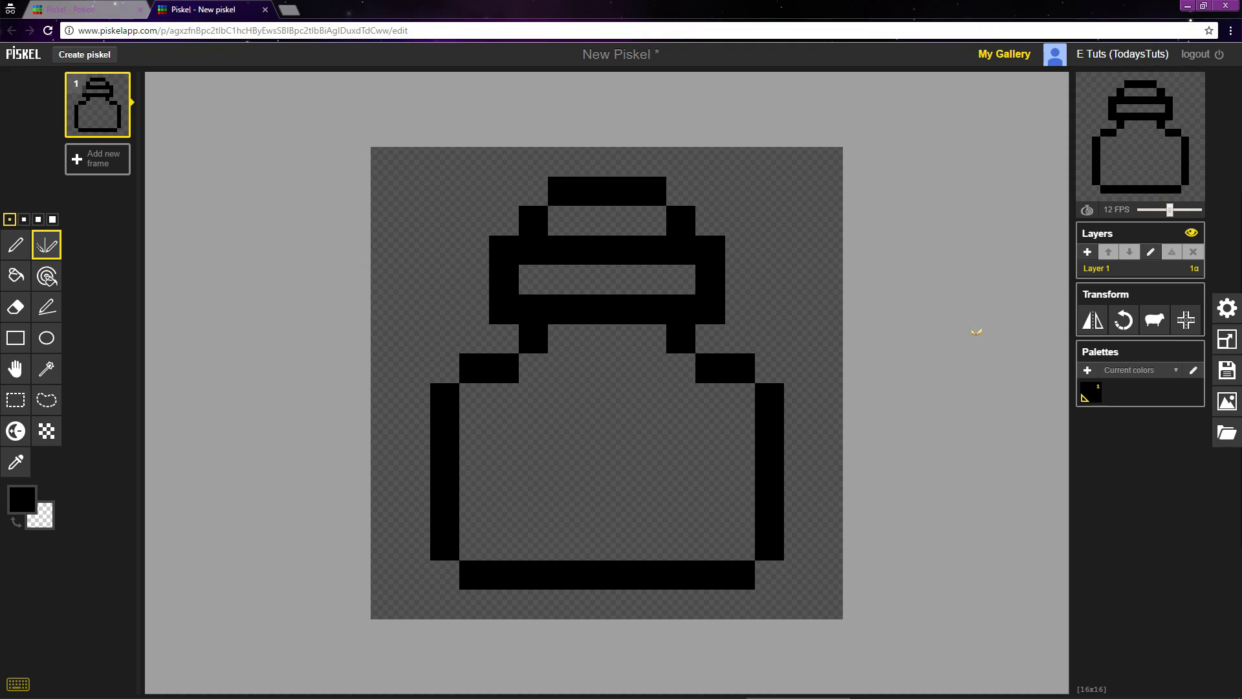
Begin choosing a new primary drawing colour from the swatch.
{"action": "left_click", "coordinate": [29, 503]}
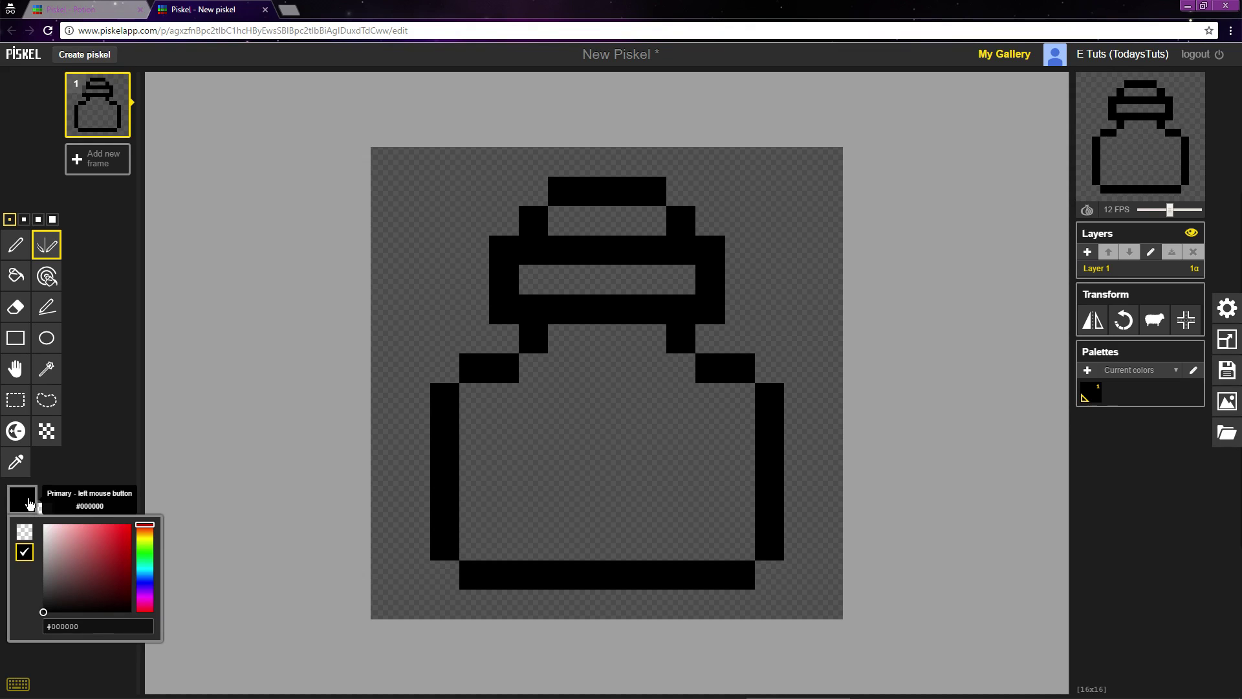
Set the primary colour to a light red.
{"action": "left_click_drag", "start_coordinate": [94, 560], "coordinate": [99, 542]}
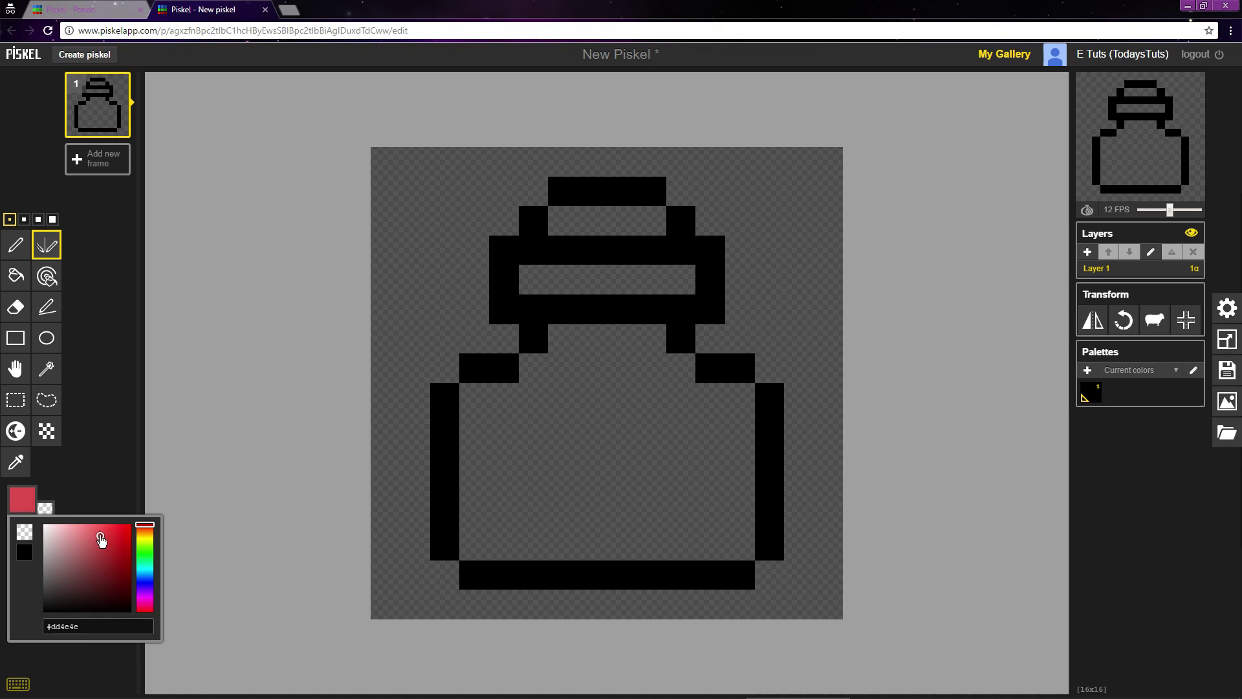
{"action": "left_click_drag", "start_coordinate": [98, 541], "coordinate": [101, 545]}
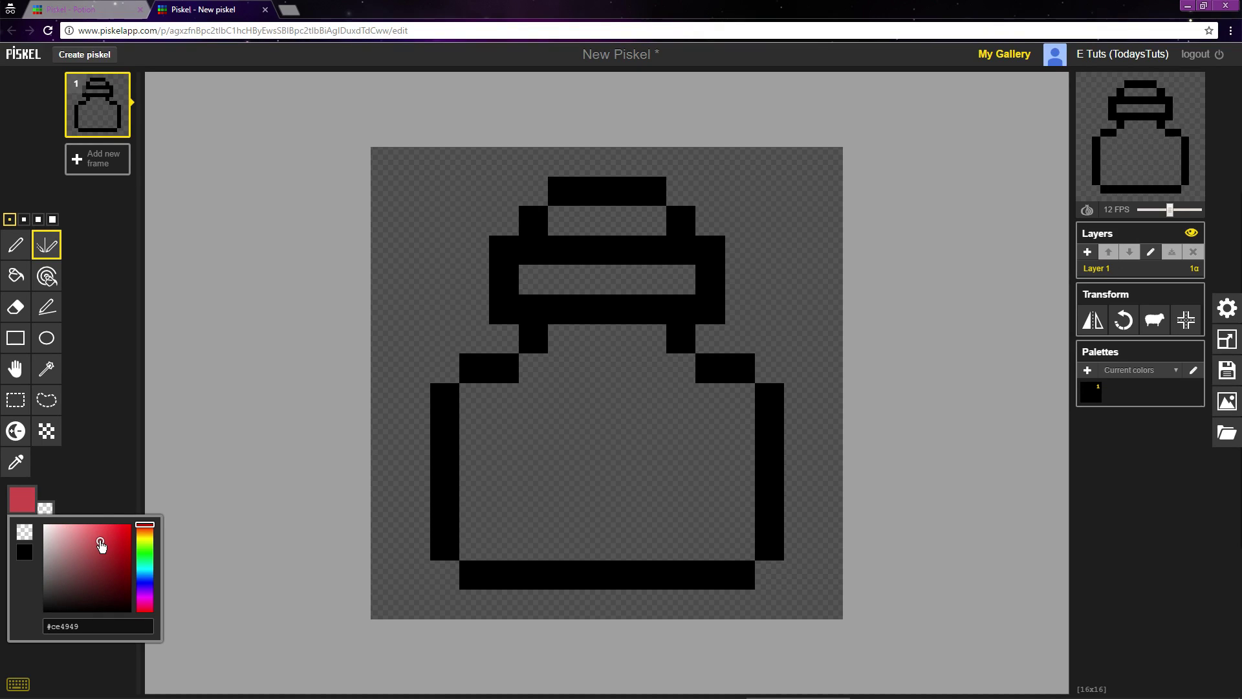
{"action": "left_click", "coordinate": [99, 496]}
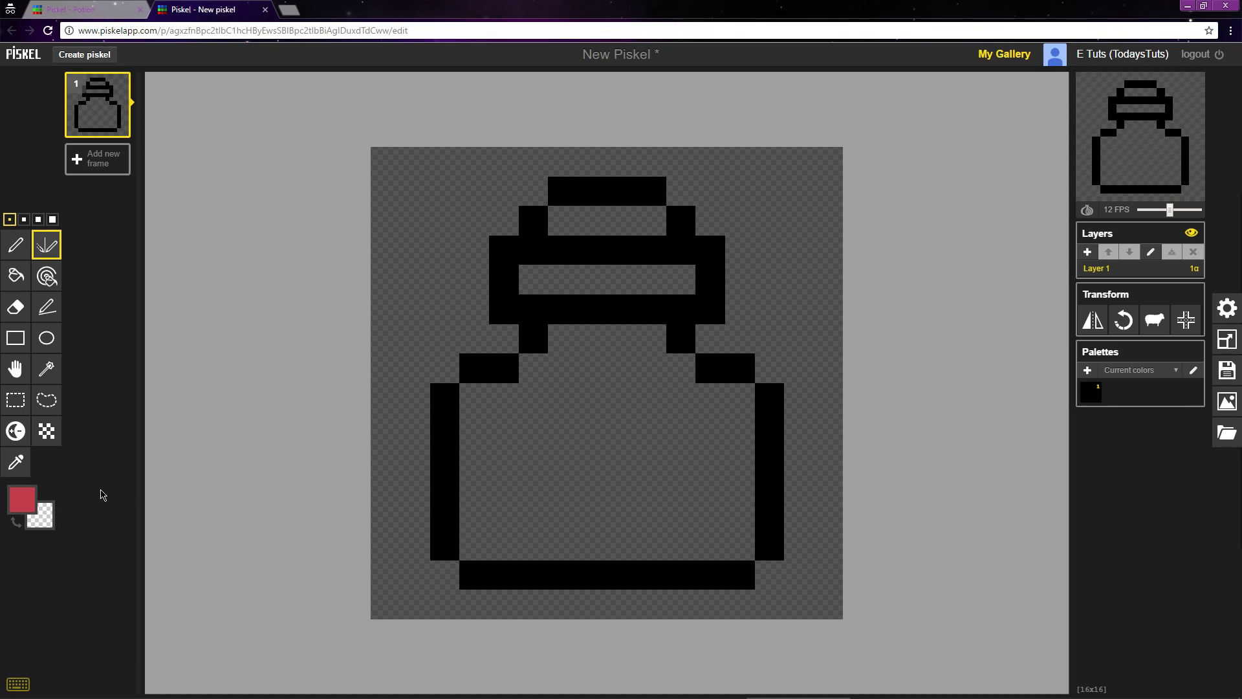
Set the secondary colour to a darker red.
{"action": "left_click", "coordinate": [49, 521]}
{"action": "left_click_drag", "start_coordinate": [121, 554], "coordinate": [140, 569]}
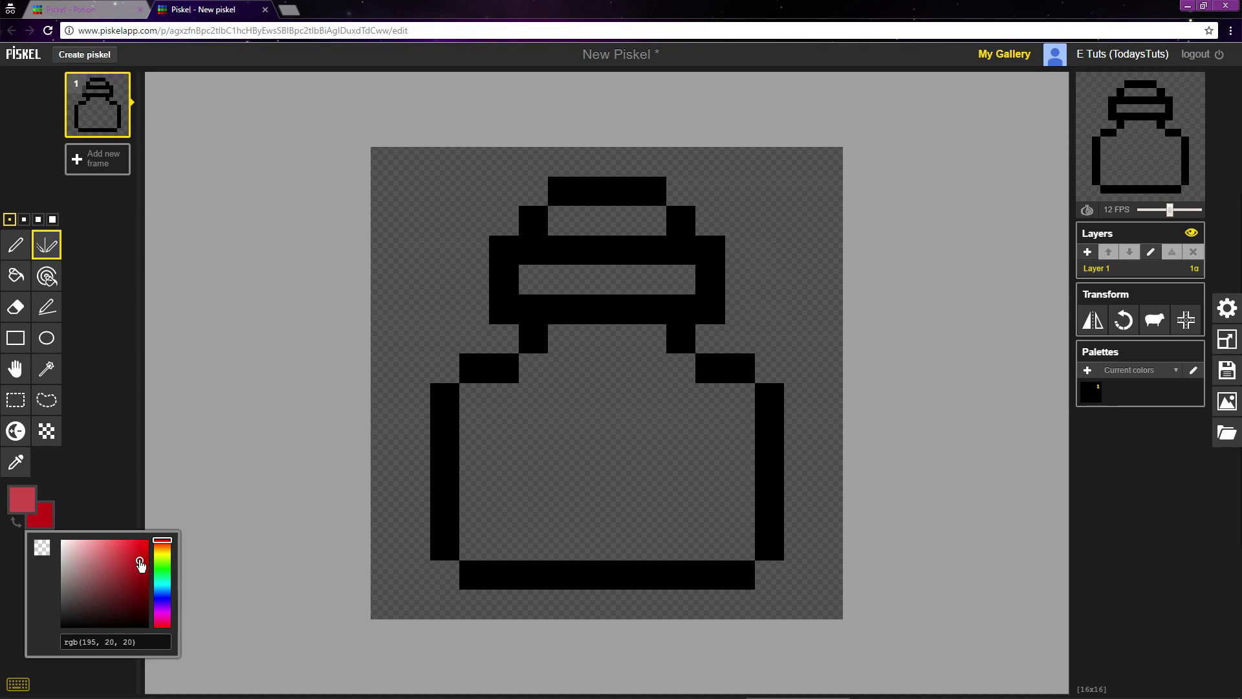
{"action": "left_click_drag", "start_coordinate": [139, 569], "coordinate": [140, 560]}
{"action": "left_click", "coordinate": [121, 497]}
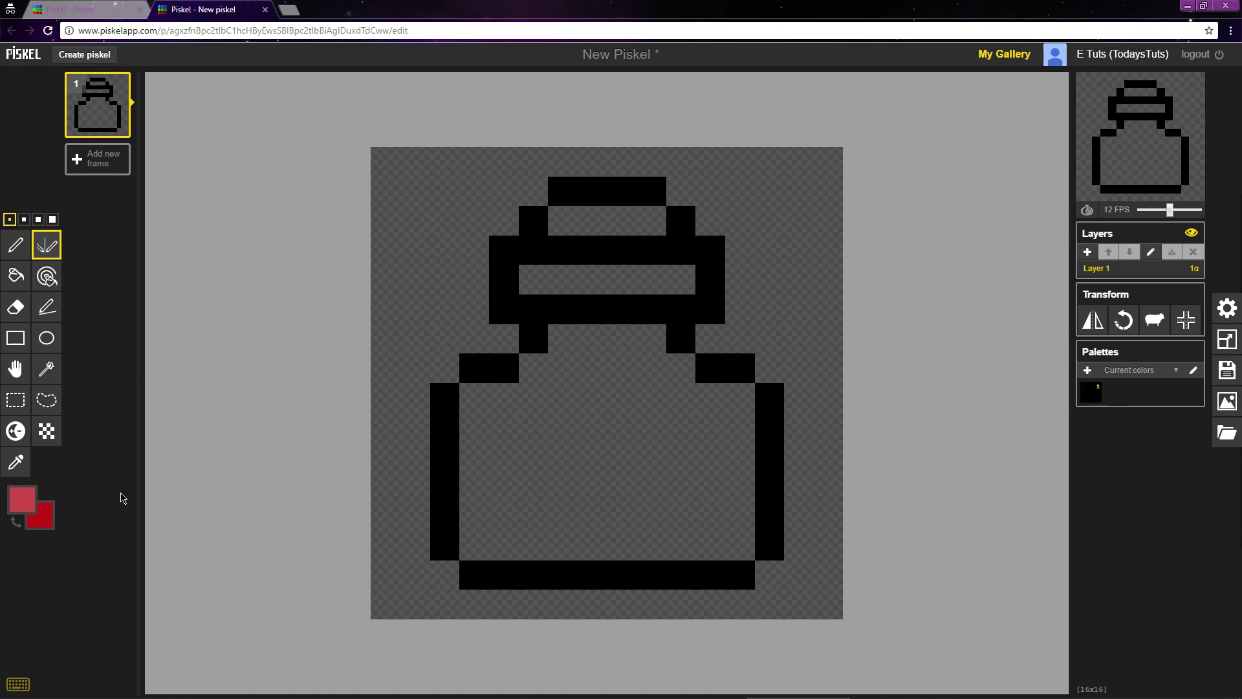
{"action": "key", "text": "p"}
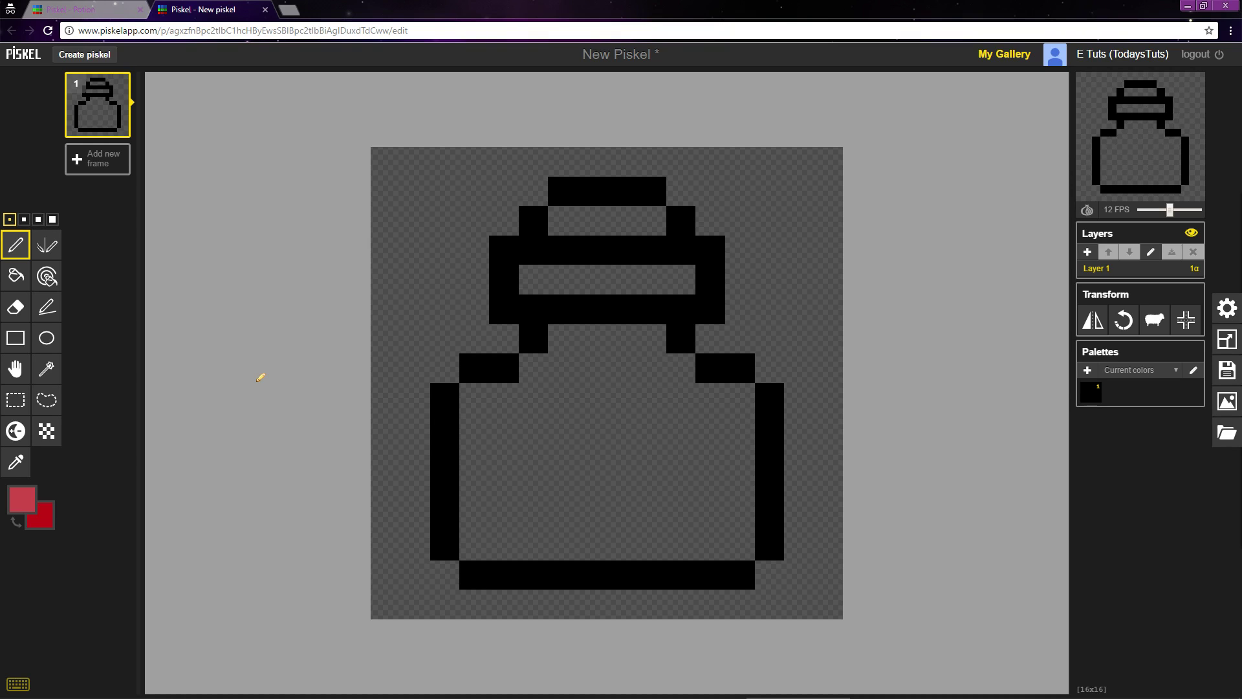
{"action": "mouse_move", "coordinate": [695, 423]}
{"action": "left_mouse_down"}
{"action": "mouse_move", "coordinate": [632, 391]}
{"action": "mouse_move", "coordinate": [673, 422]}
{"action": "left_mouse_up"}
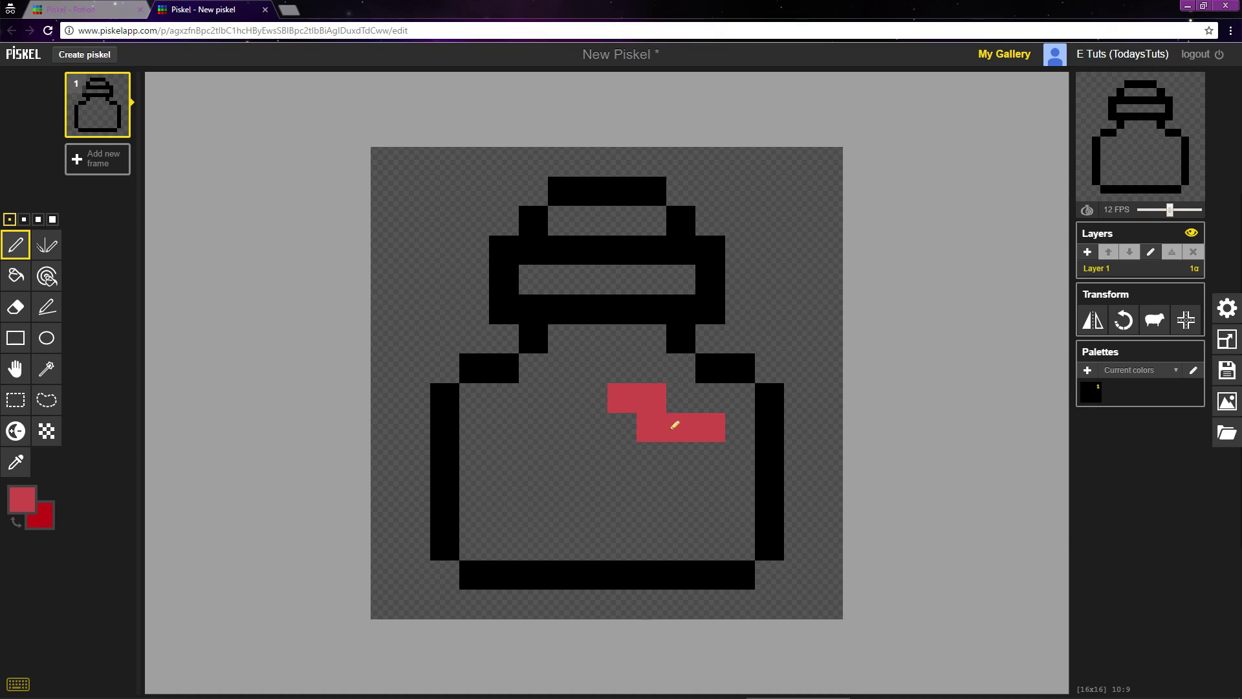
{"action": "mouse_move", "coordinate": [534, 454]}
{"action": "left_mouse_down"}
{"action": "mouse_move", "coordinate": [573, 488]}
{"action": "mouse_move", "coordinate": [493, 430]}
{"action": "left_mouse_up"}
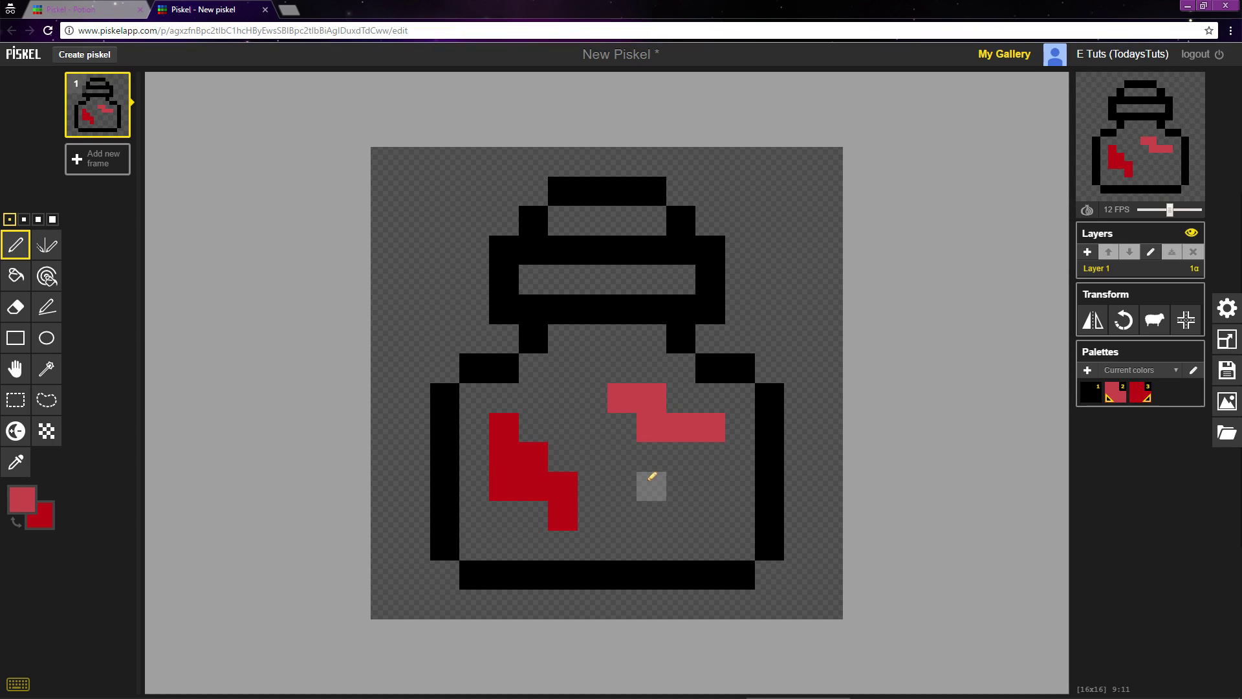
{"action": "key", "text": "ctrl+z"}
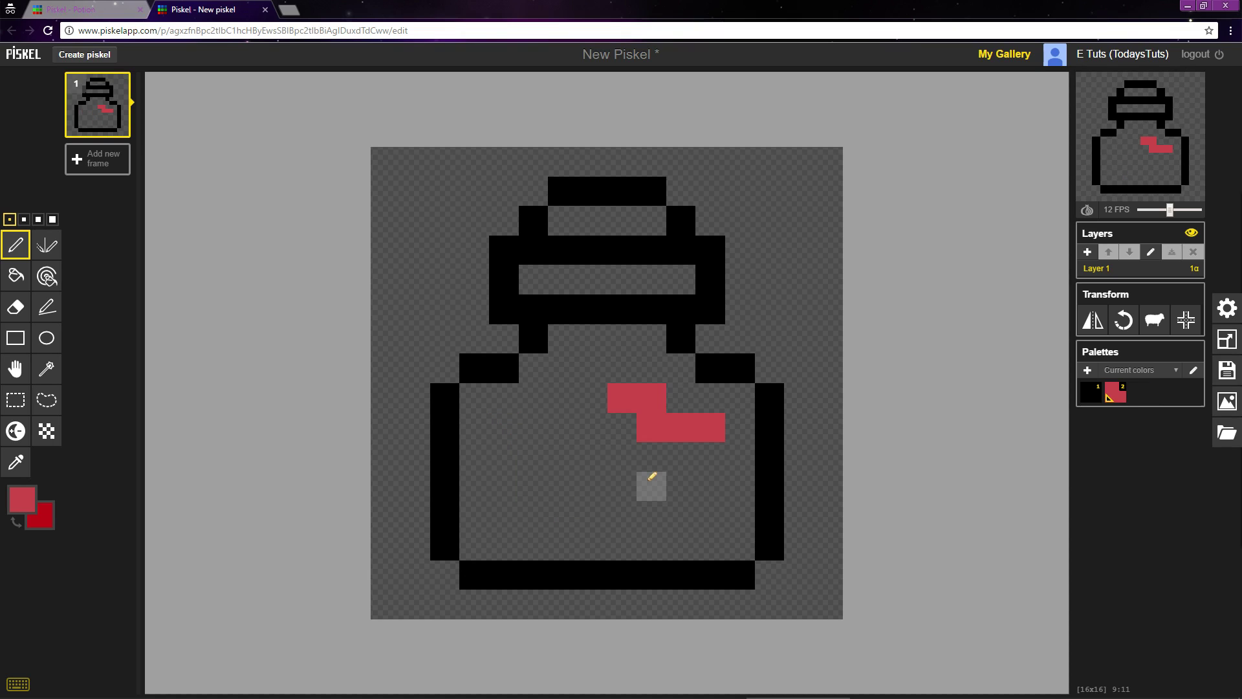
{"action": "key", "text": "ctrl+z"}
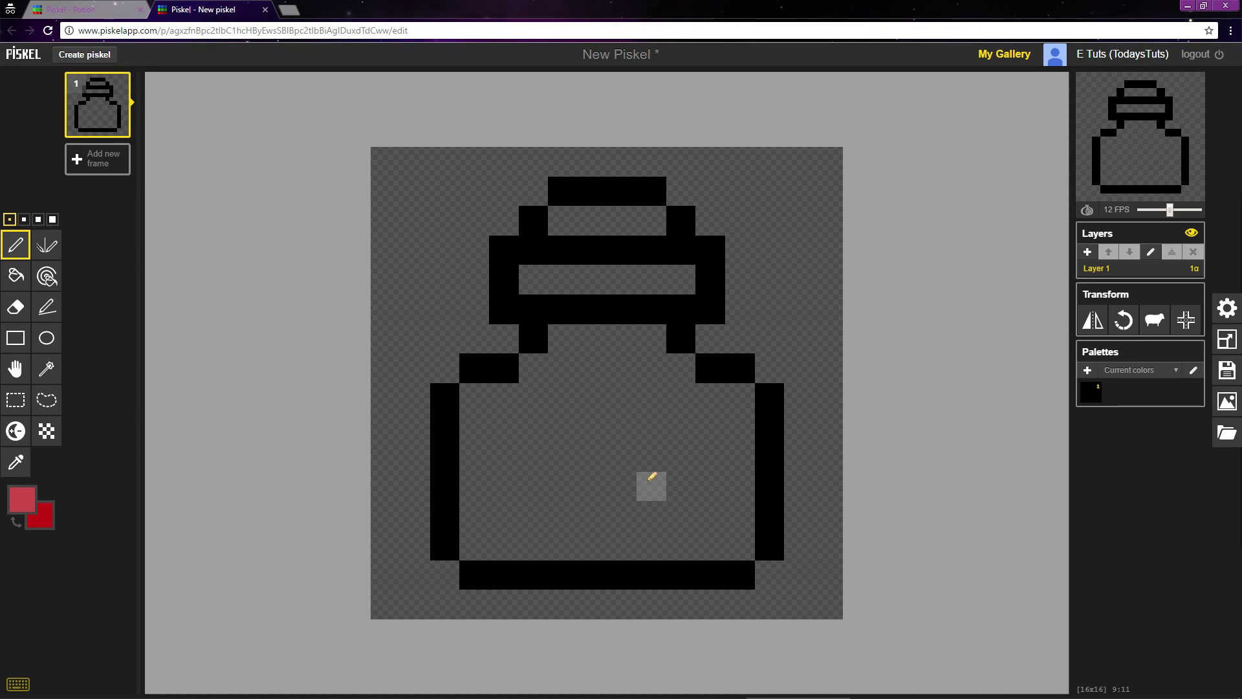
Bucket-fill the bottle interior, trying dark red before settling on light red.
{"action": "left_click", "coordinate": [15, 285]}
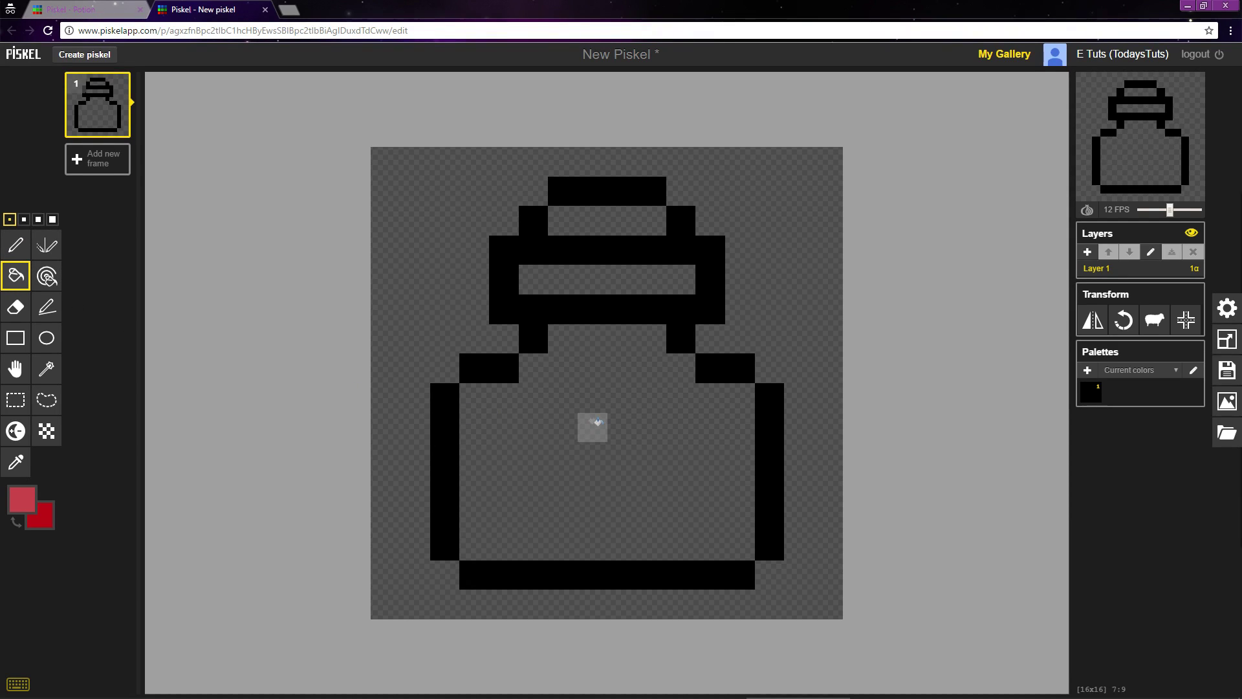
{"action": "left_click", "coordinate": [598, 423]}
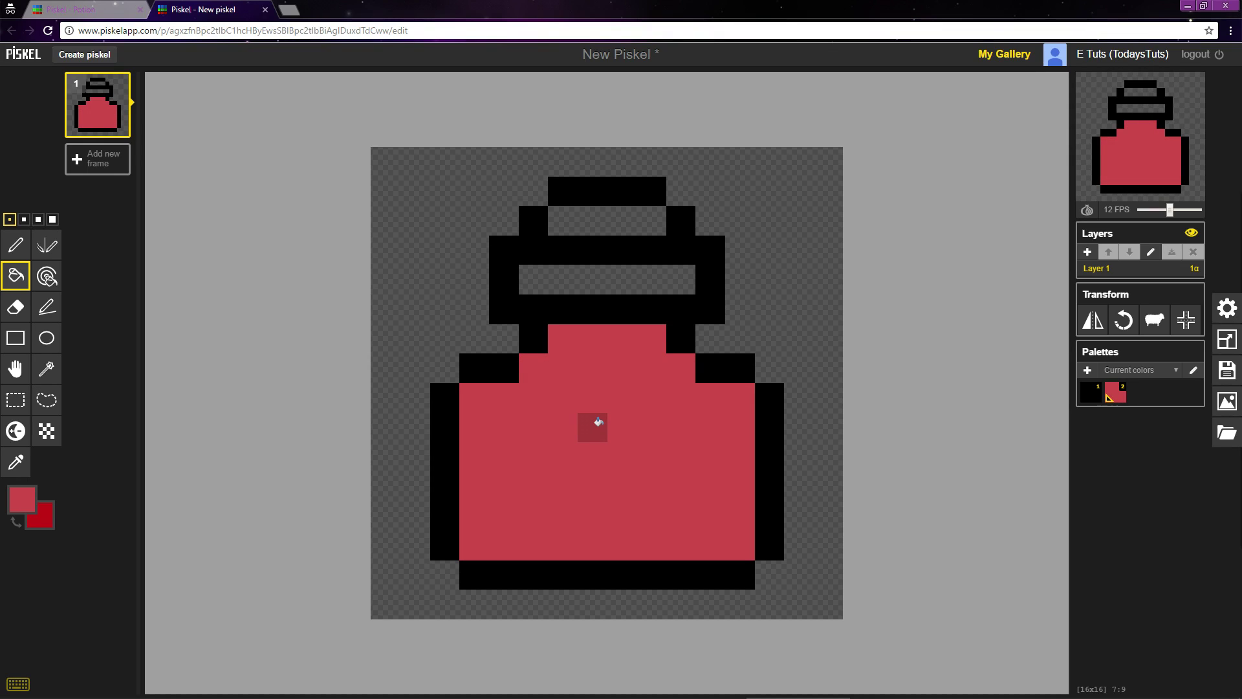
{"action": "right_click", "coordinate": [598, 424]}
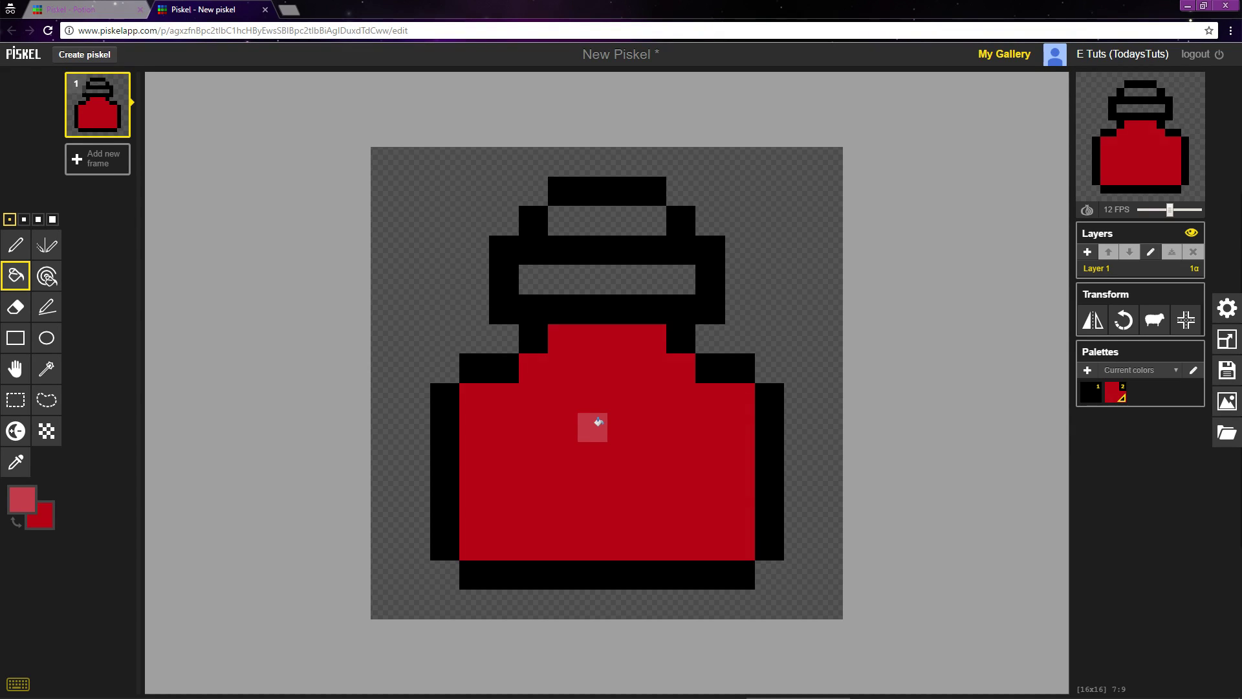
{"action": "left_click", "coordinate": [598, 424]}
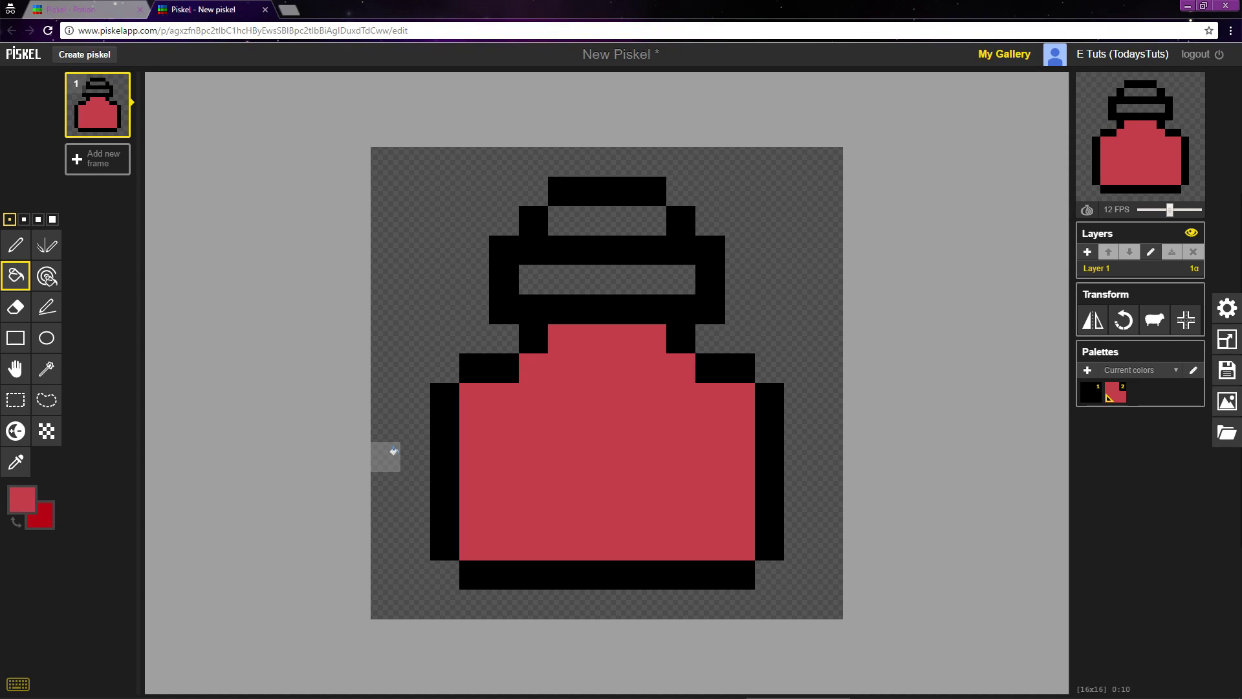
{"action": "key", "text": "e"}
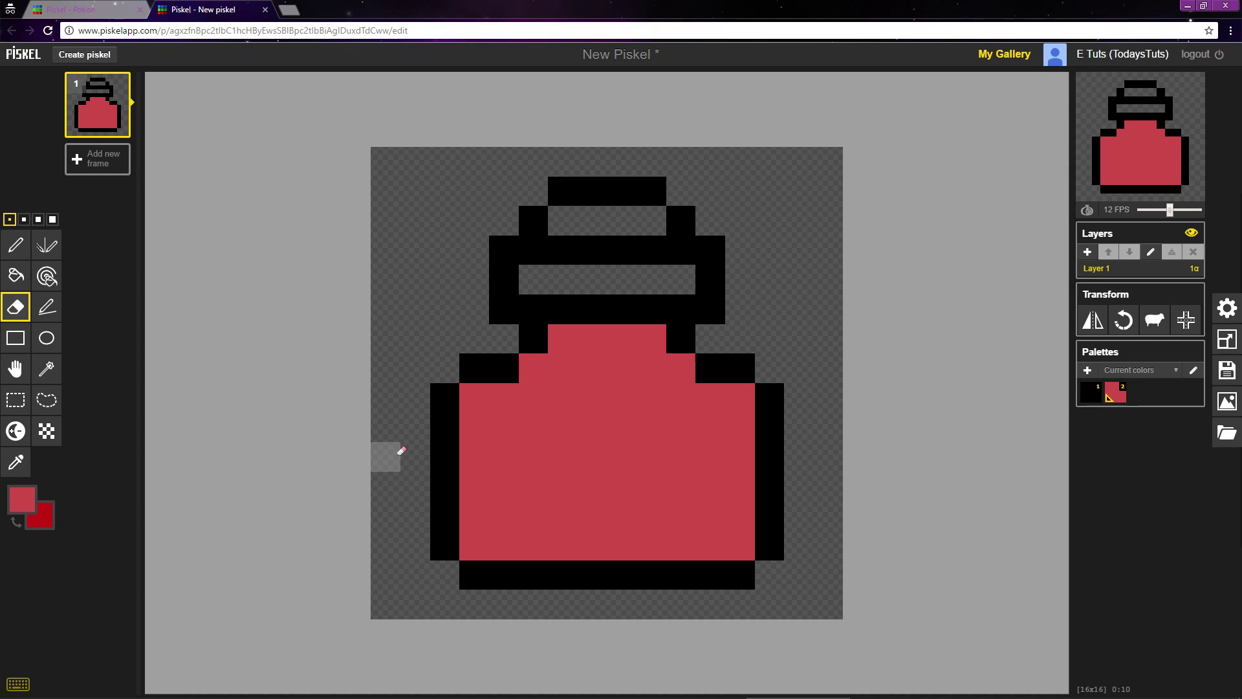
Erase the red pixels from the bottle neck so liquid fills only the body.
{"action": "left_click", "coordinate": [561, 339]}
{"action": "left_click", "coordinate": [597, 341]}
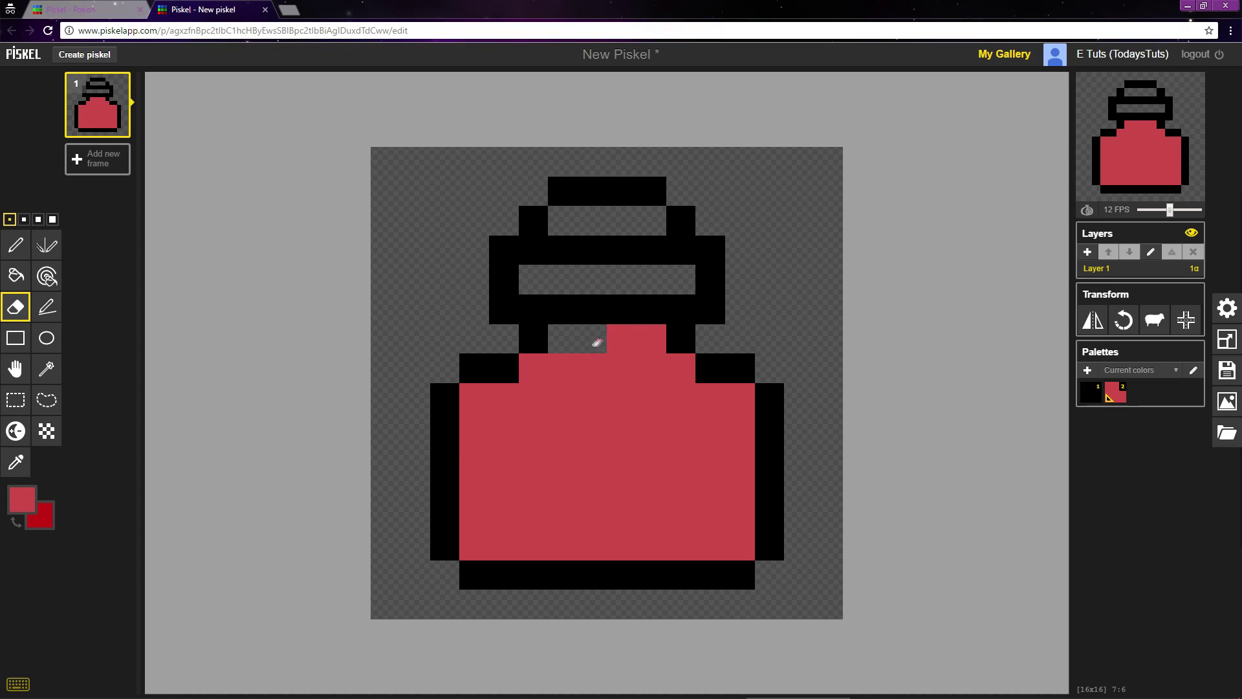
{"action": "left_click", "coordinate": [650, 339]}
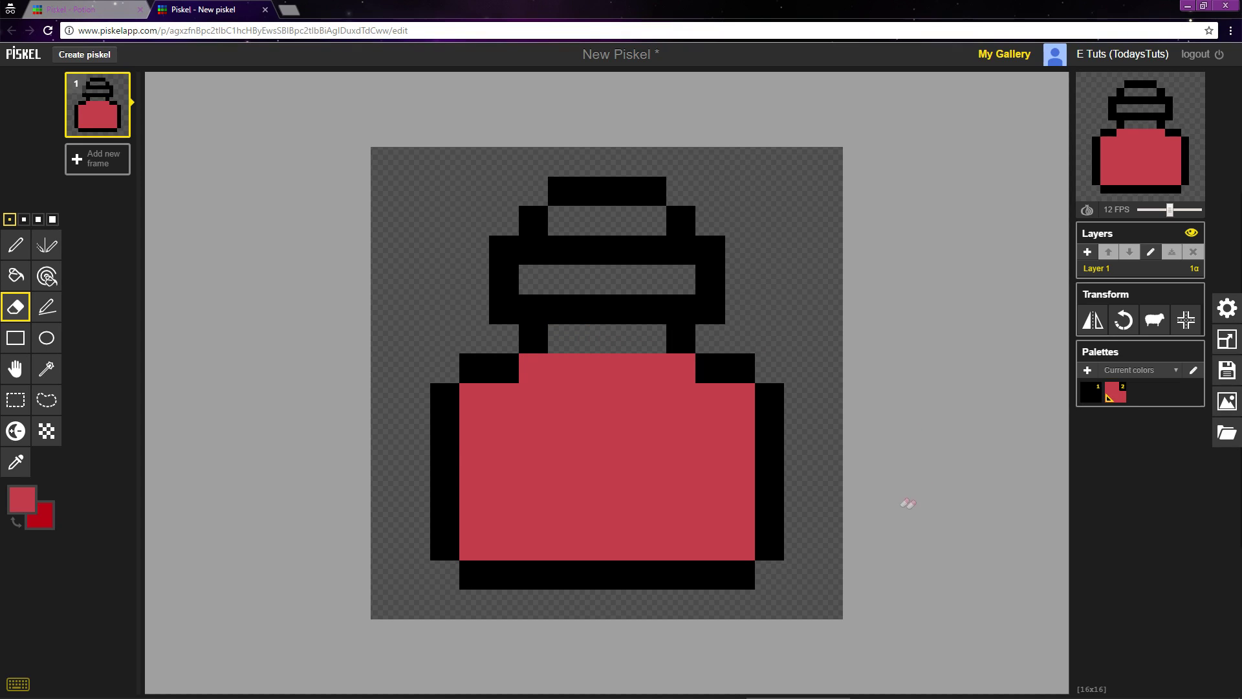
{"action": "key", "text": "p"}
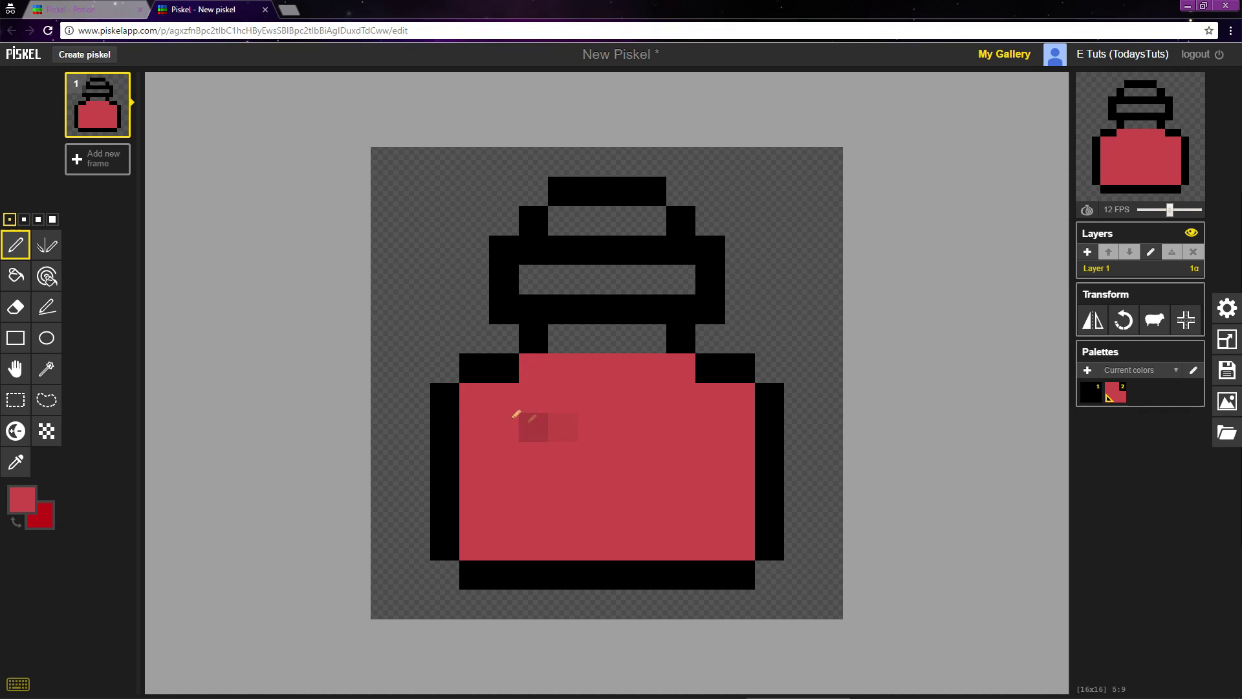
Shade the liquid's left and bottom edges dark red in a stepped diagonal.
{"action": "right_click", "coordinate": [476, 400]}
{"action": "mouse_move", "coordinate": [479, 405]}
{"action": "left_mouse_down"}
{"action": "mouse_move", "coordinate": [476, 544]}
{"action": "mouse_move", "coordinate": [738, 544]}
{"action": "left_mouse_up"}
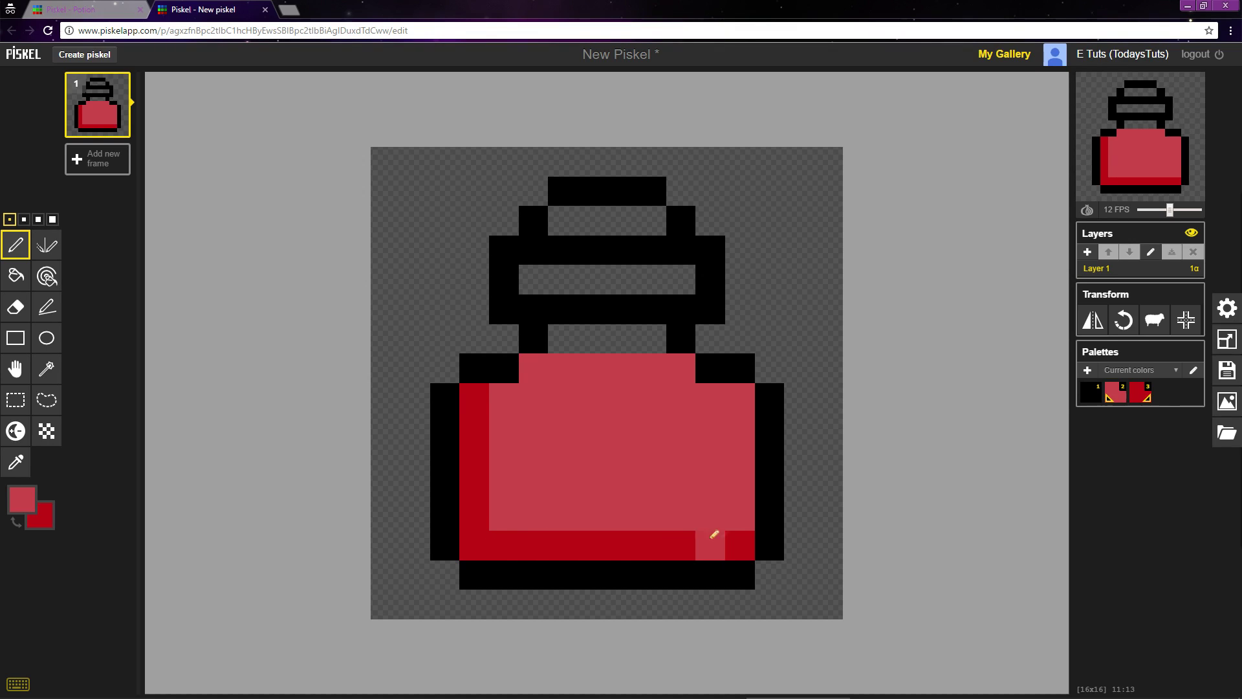
{"action": "mouse_move", "coordinate": [504, 406]}
{"action": "left_mouse_down"}
{"action": "mouse_move", "coordinate": [505, 508]}
{"action": "mouse_move", "coordinate": [688, 515]}
{"action": "mouse_move", "coordinate": [674, 515]}
{"action": "left_mouse_up"}
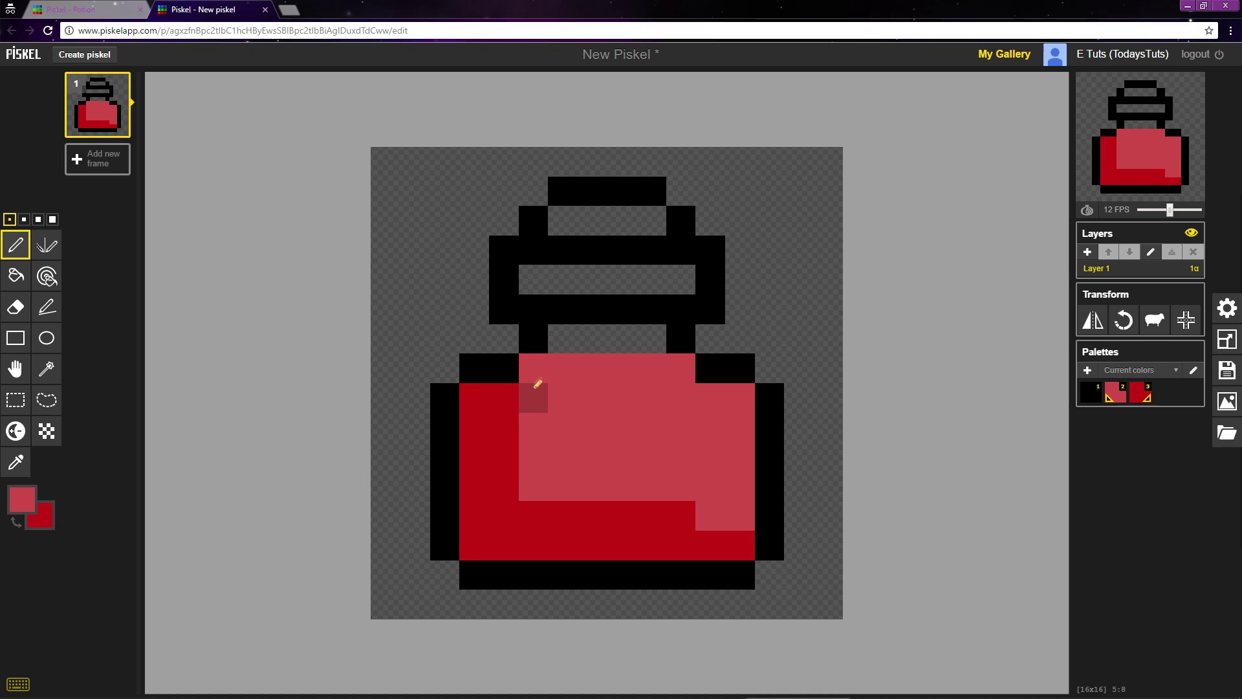
{"action": "mouse_move", "coordinate": [536, 378]}
{"action": "left_mouse_down"}
{"action": "mouse_move", "coordinate": [535, 362]}
{"action": "mouse_move", "coordinate": [541, 471]}
{"action": "mouse_move", "coordinate": [633, 485]}
{"action": "left_mouse_up"}
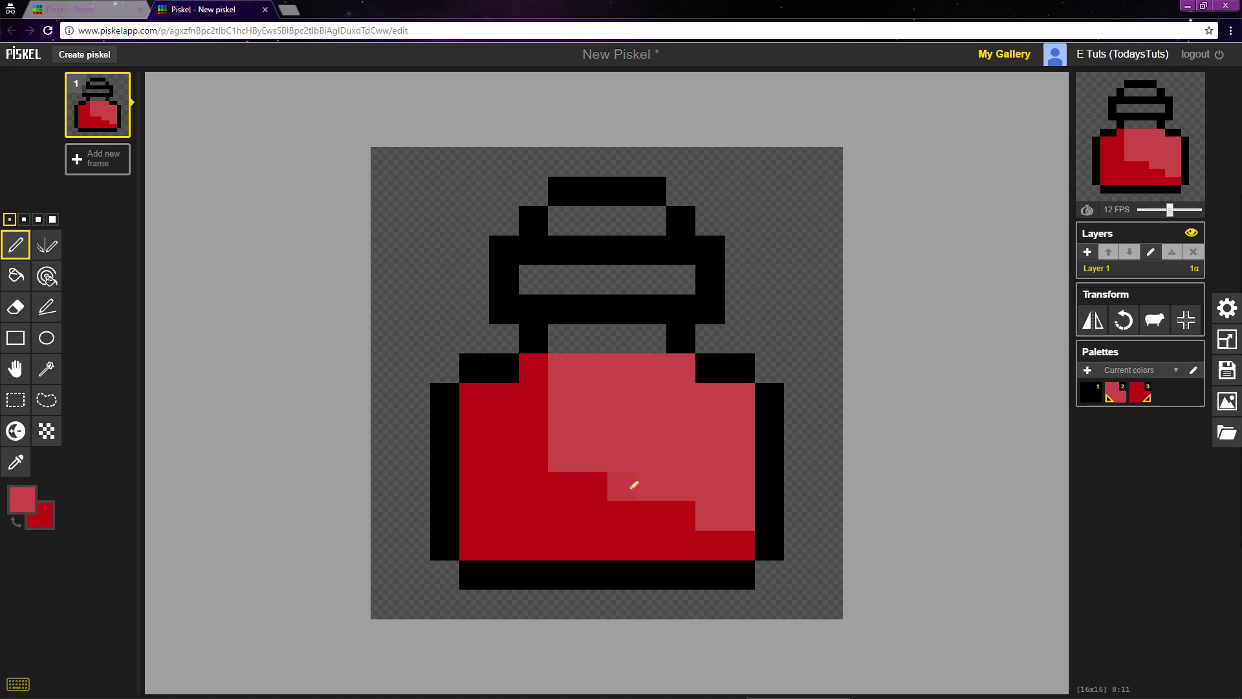
{"action": "left_click", "coordinate": [569, 456]}
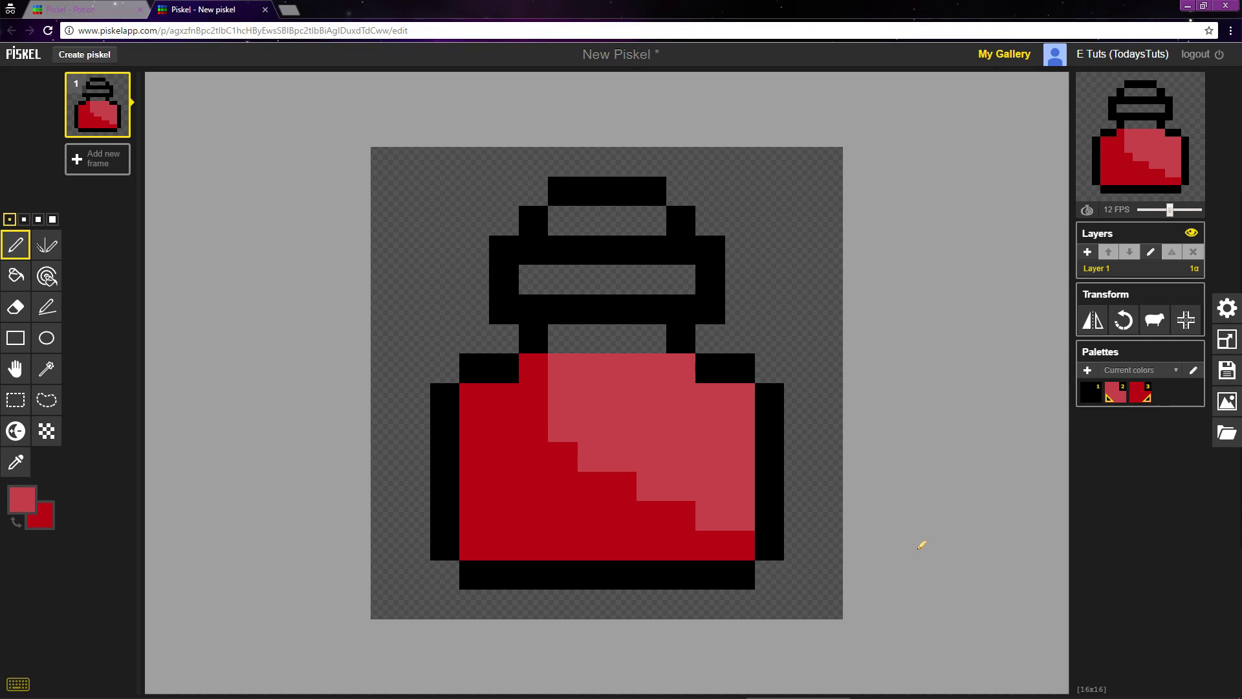
Set the primary colour to pale blue #c3e7ec and copy its hex code.
{"action": "left_click", "coordinate": [22, 499]}
{"action": "mouse_move", "coordinate": [165, 527]}
{"action": "left_mouse_down"}
{"action": "mouse_move", "coordinate": [167, 570]}
{"action": "mouse_move", "coordinate": [93, 534]}
{"action": "left_mouse_up"}
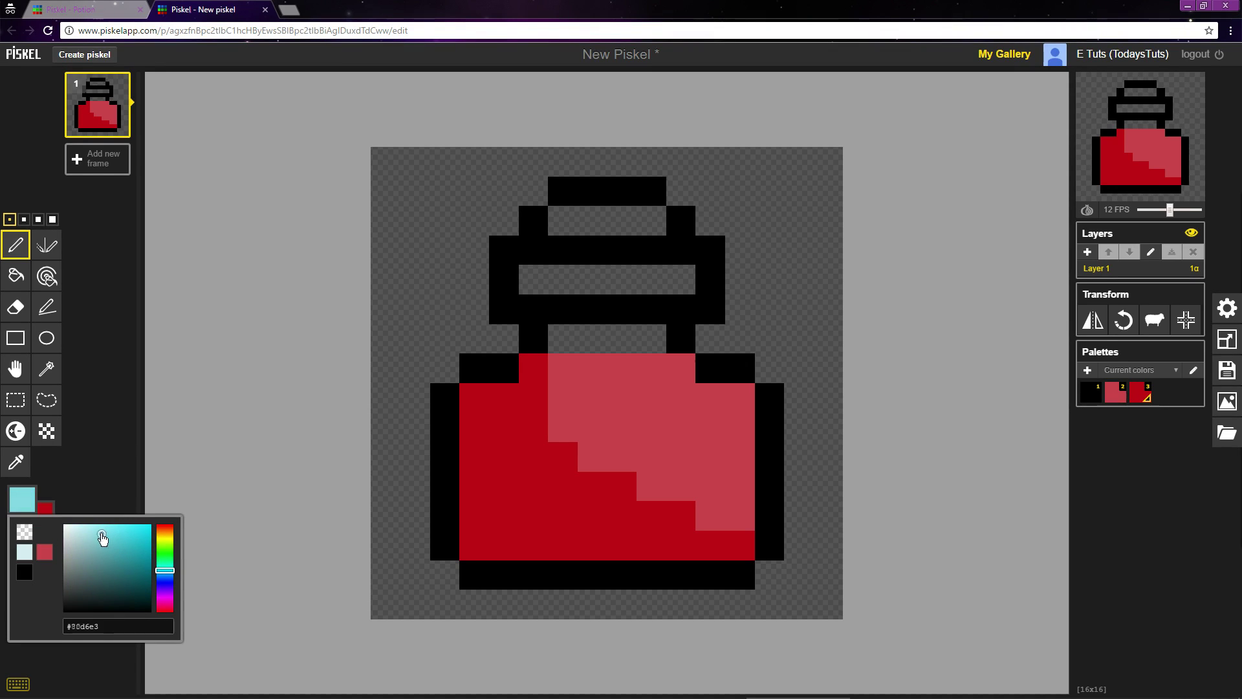
{"action": "left_click_drag", "start_coordinate": [94, 534], "coordinate": [79, 534]}
{"action": "left_click_drag", "start_coordinate": [102, 626], "coordinate": [61, 629]}
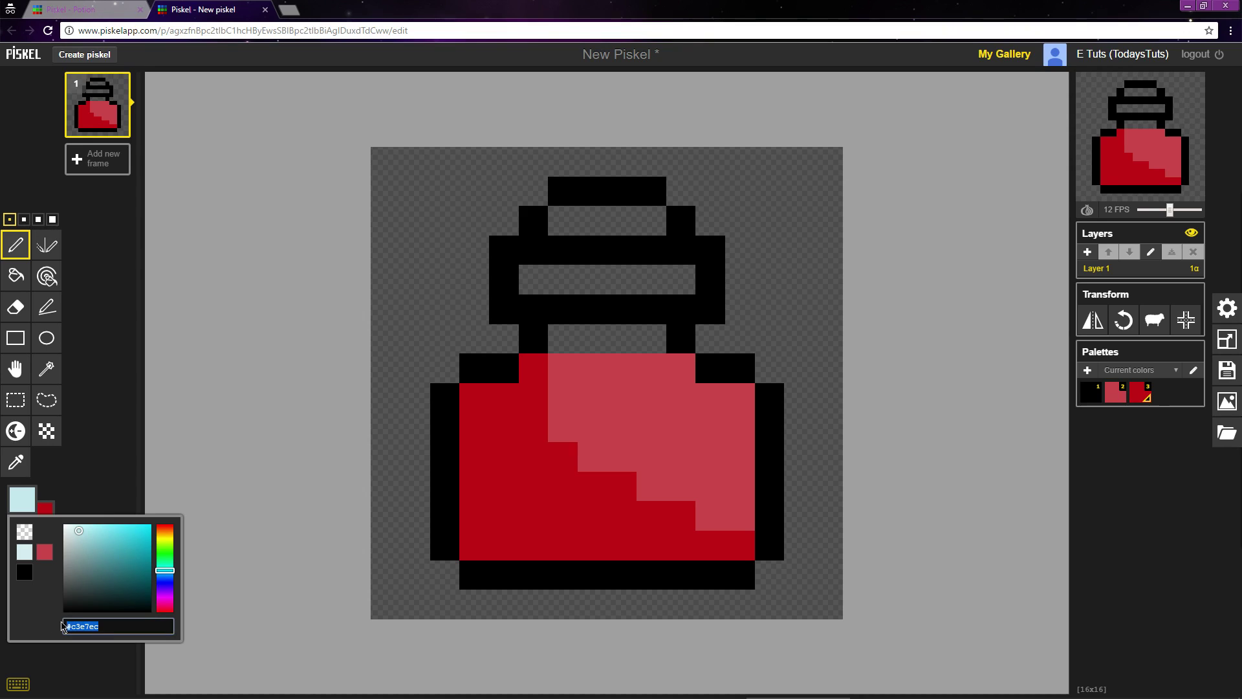
{"action": "right_click", "coordinate": [73, 625]}
{"action": "left_click", "coordinate": [123, 470]}
Paste the pale blue into the secondary colour and darken it to grey-blue #90abae.
{"action": "left_click", "coordinate": [50, 512]}
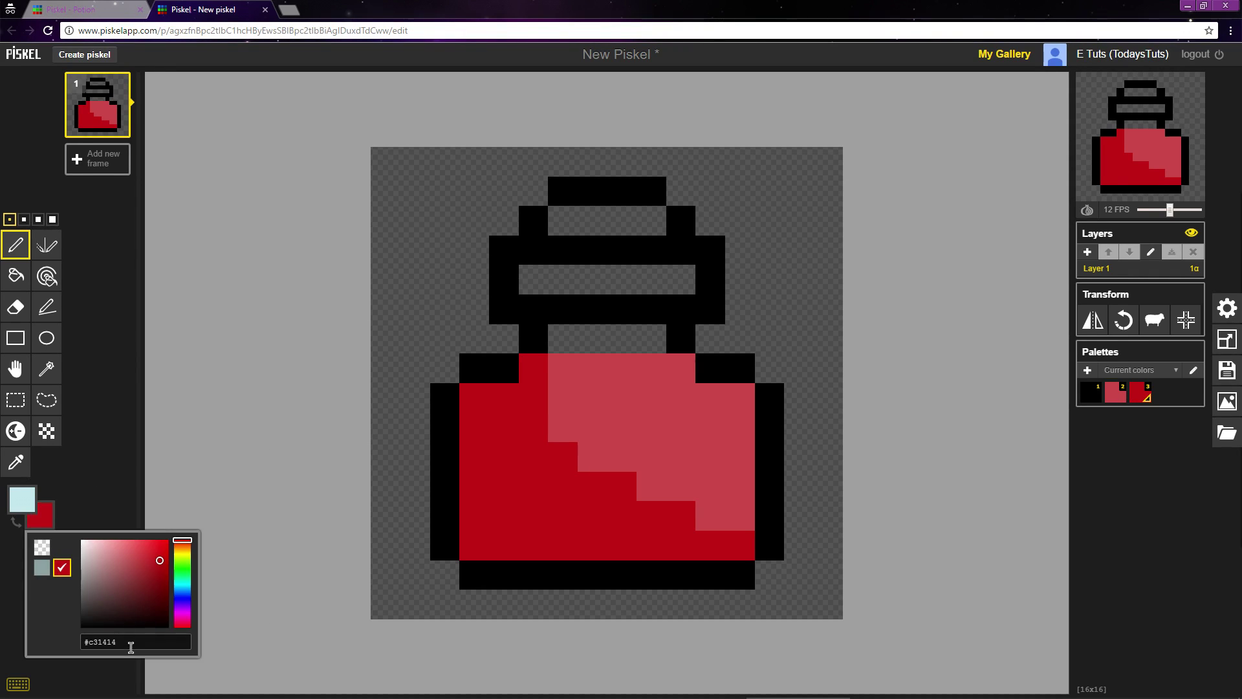
{"action": "left_click_drag", "start_coordinate": [131, 643], "coordinate": [77, 645]}
{"action": "right_click", "coordinate": [92, 645]}
{"action": "left_click", "coordinate": [123, 504]}
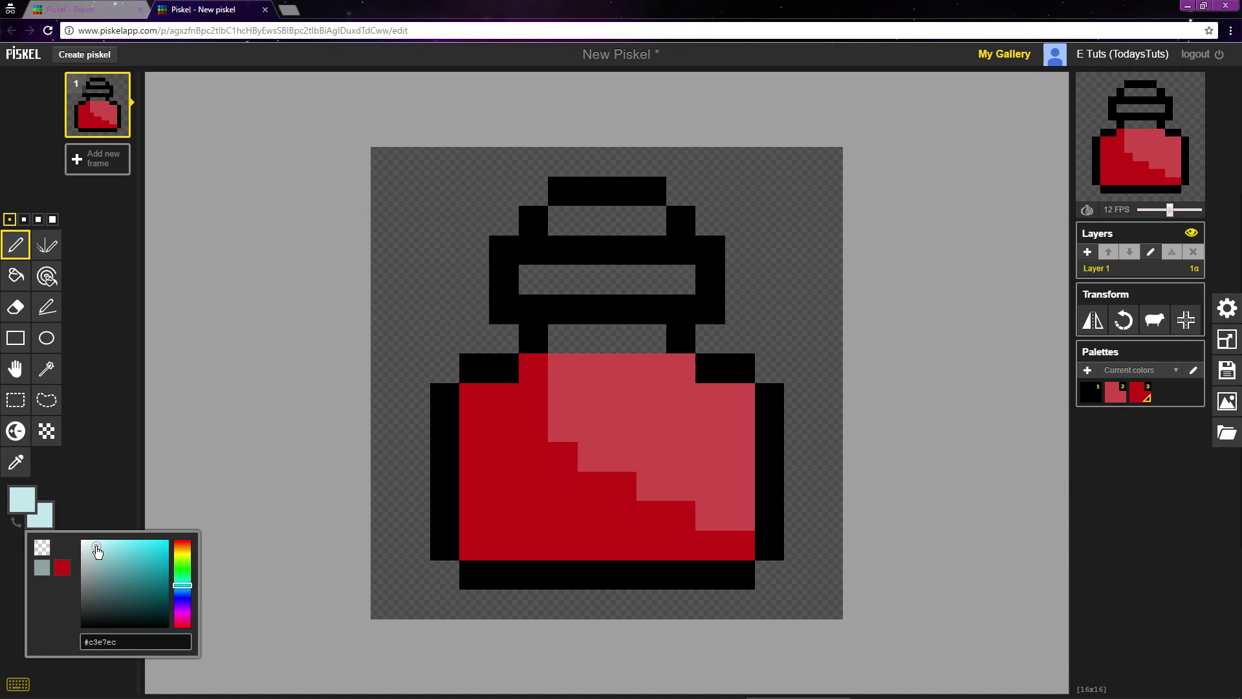
{"action": "left_click_drag", "start_coordinate": [98, 550], "coordinate": [96, 573]}
Paint pale blue glass across the neck rows with grey-blue shading at their left ends.
{"action": "left_click", "coordinate": [144, 479]}
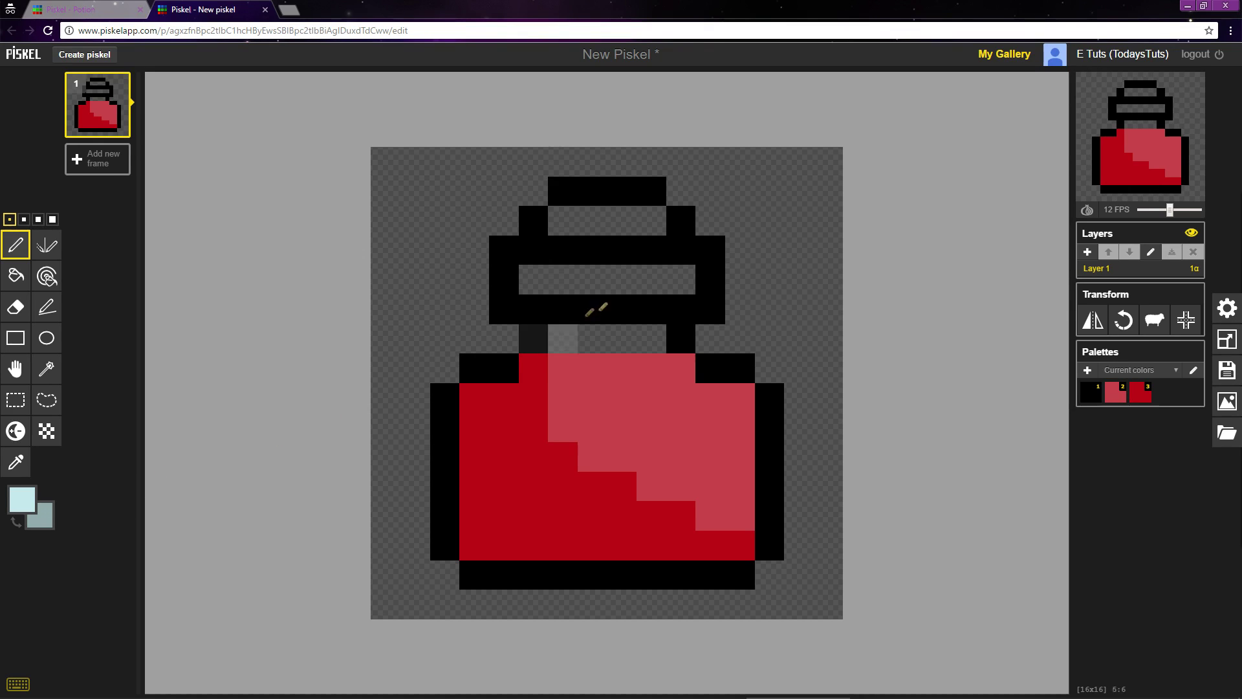
{"action": "left_click_drag", "start_coordinate": [593, 280], "coordinate": [684, 279]}
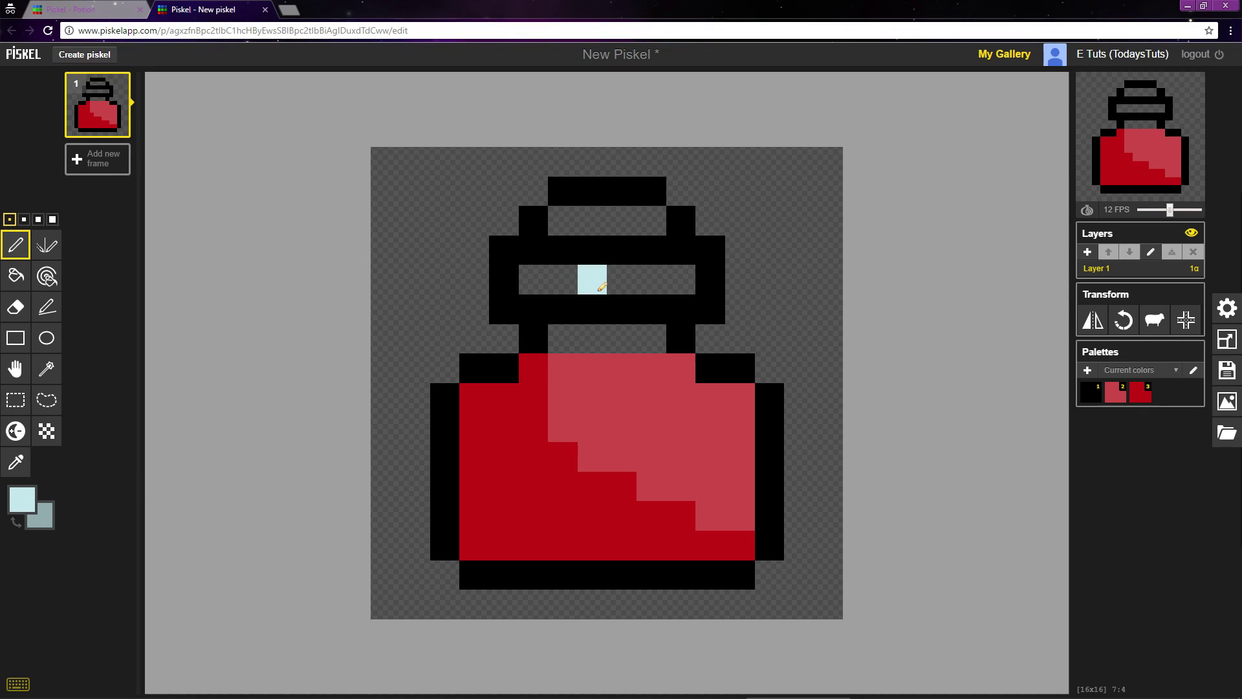
{"action": "left_click", "coordinate": [592, 338]}
{"action": "left_click_drag", "start_coordinate": [599, 336], "coordinate": [651, 337]}
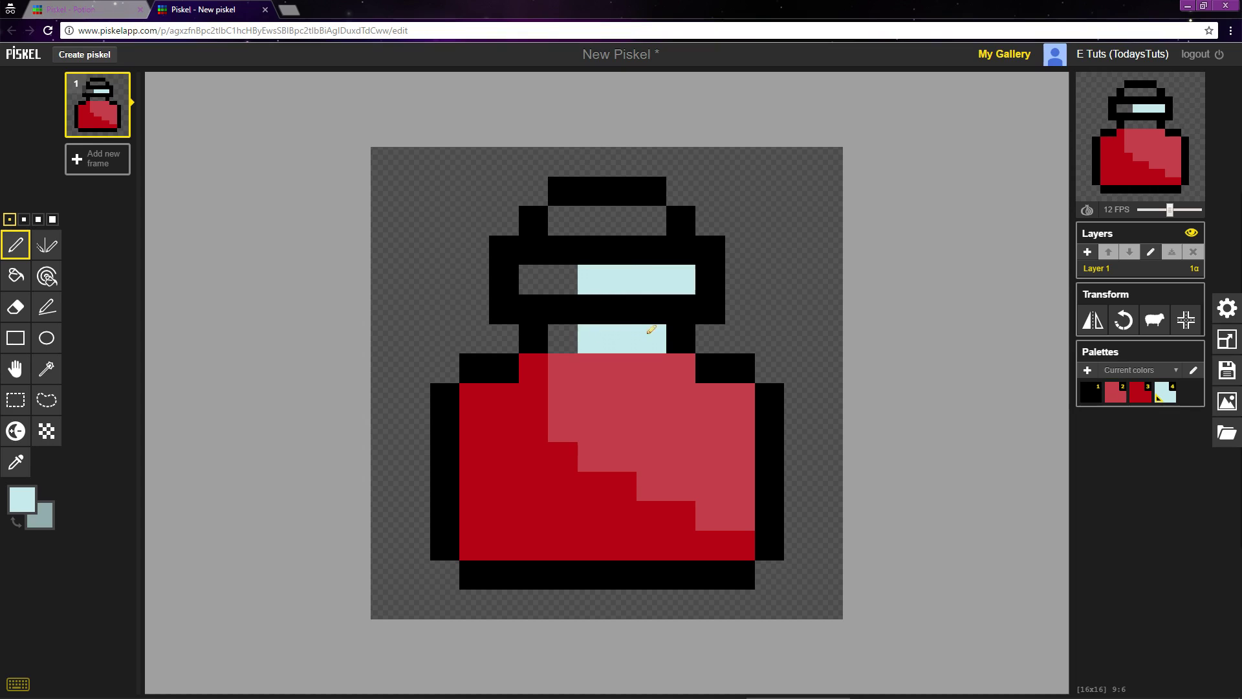
{"action": "right_click", "coordinate": [535, 281]}
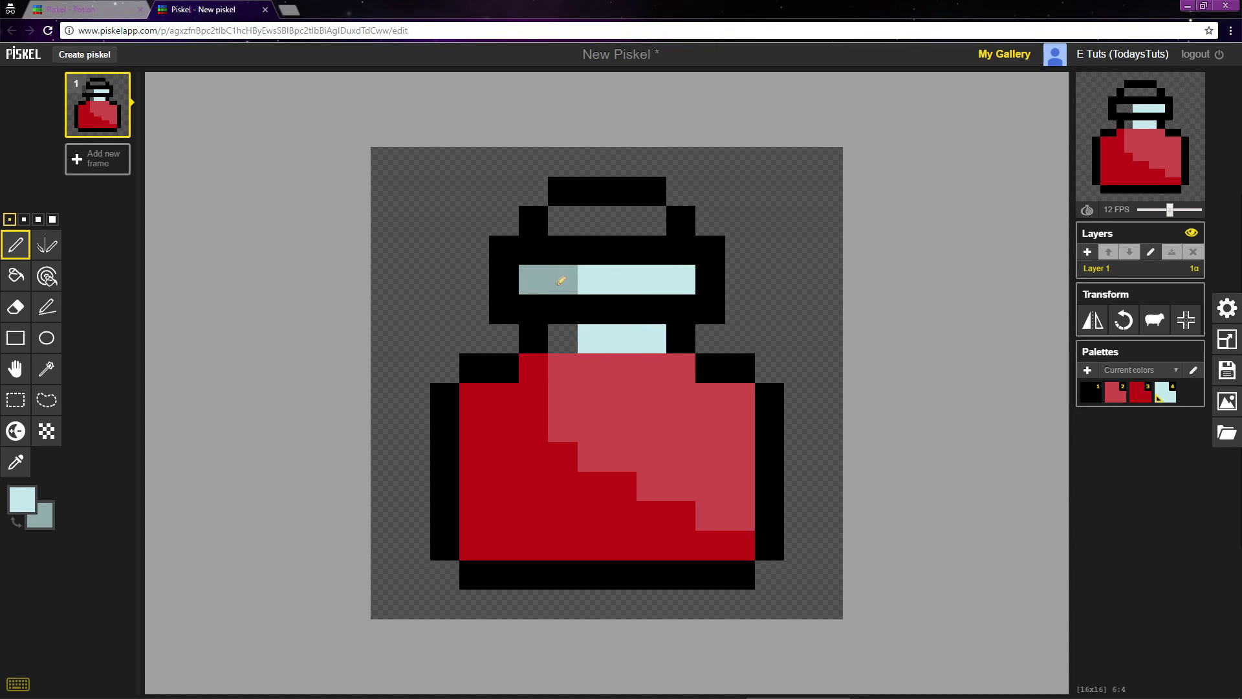
{"action": "right_click", "coordinate": [563, 339]}
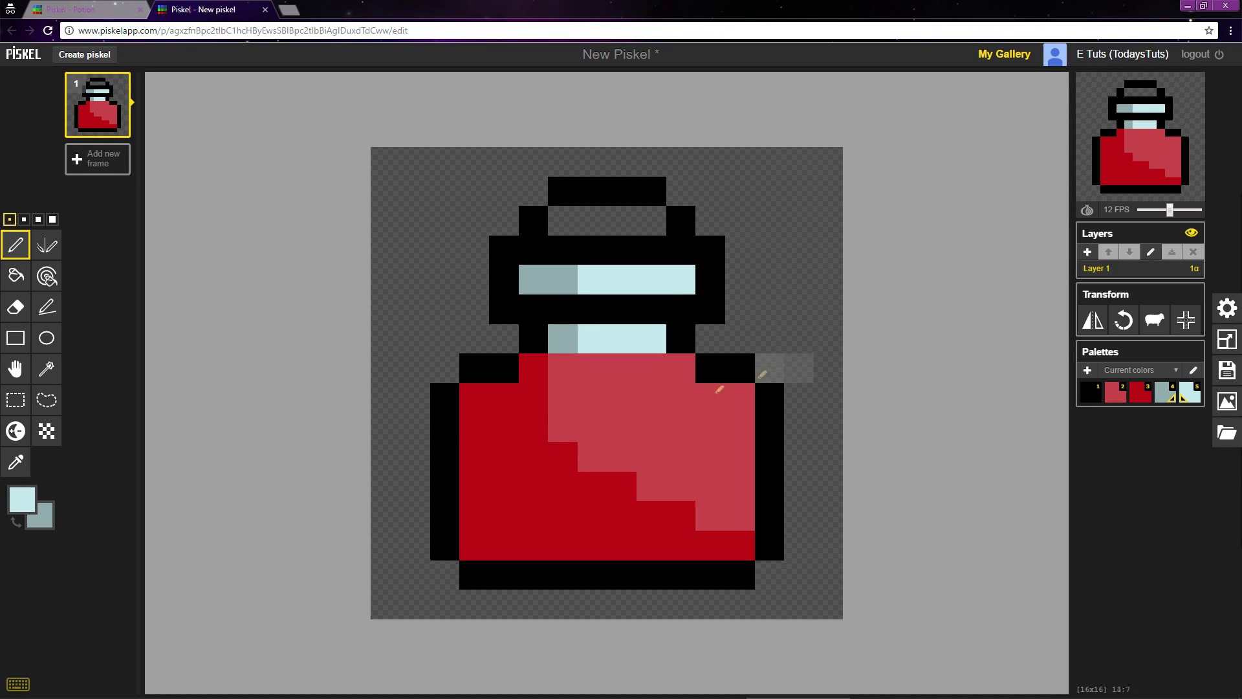
Set the primary colour to tan #e7aa66 and copy its hex code.
{"action": "left_click", "coordinate": [22, 498]}
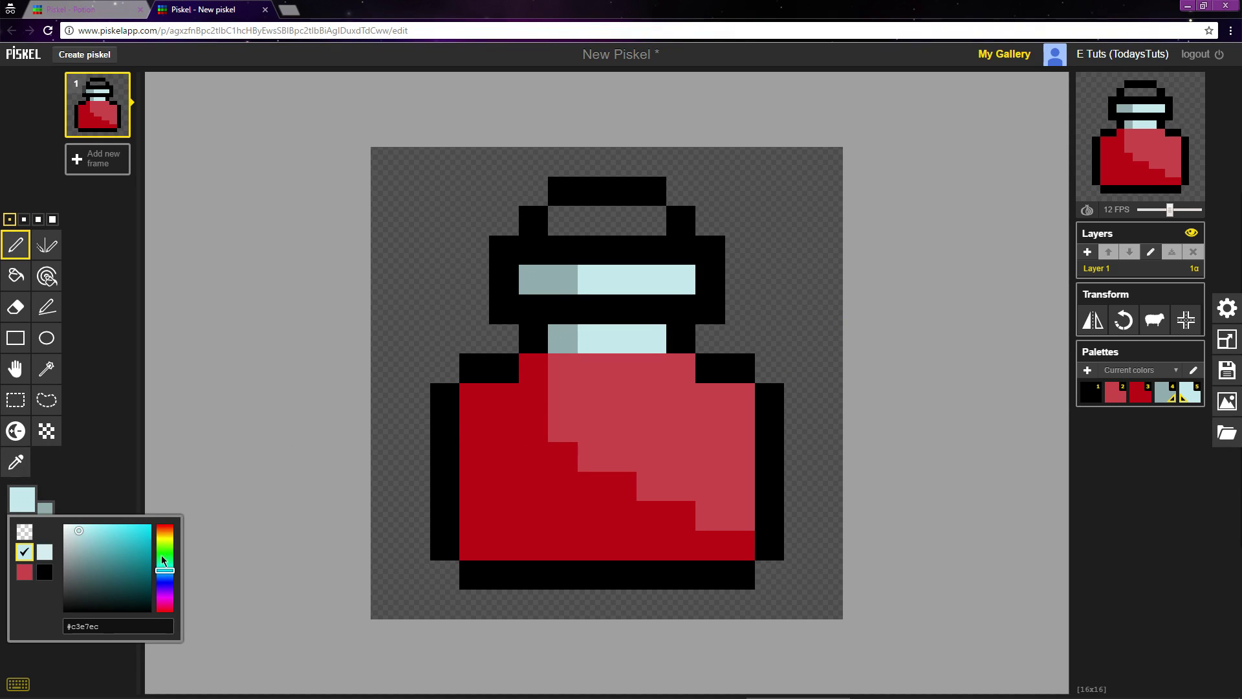
{"action": "left_click_drag", "start_coordinate": [163, 554], "coordinate": [168, 537]}
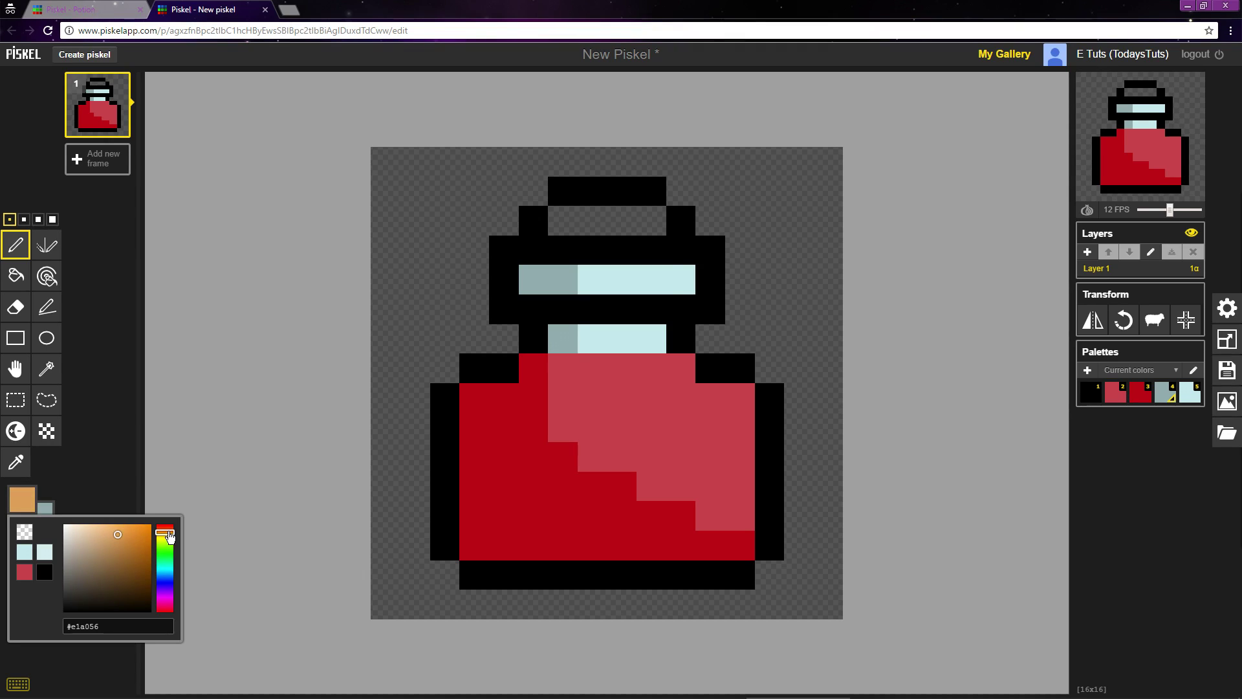
{"action": "left_click_drag", "start_coordinate": [120, 536], "coordinate": [113, 531]}
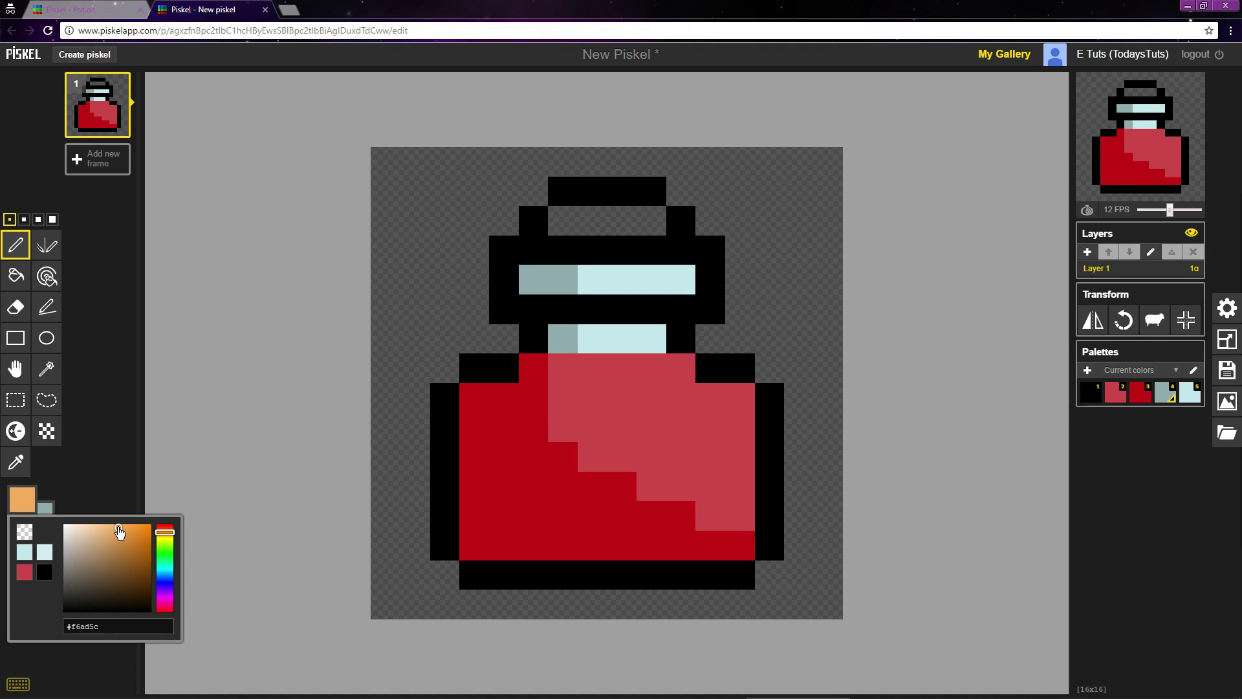
{"action": "left_click", "coordinate": [117, 627]}
{"action": "right_click", "coordinate": [118, 628]}
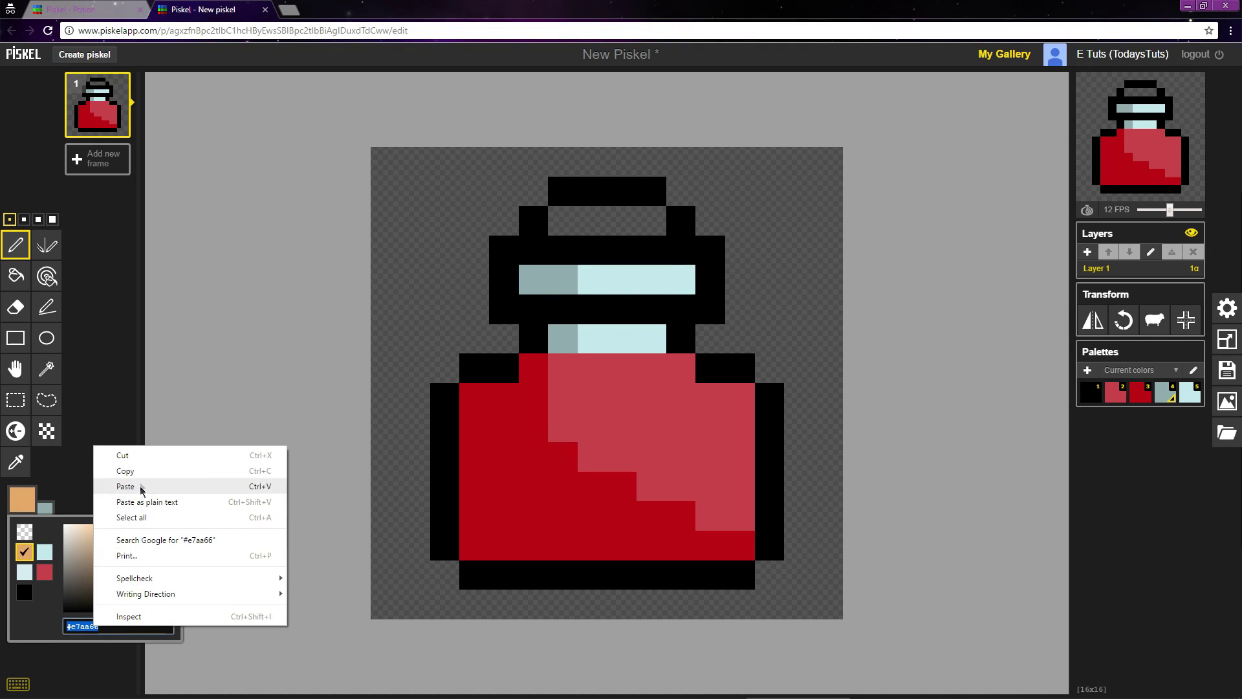
{"action": "left_click", "coordinate": [117, 471]}
{"action": "left_click", "coordinate": [97, 490]}
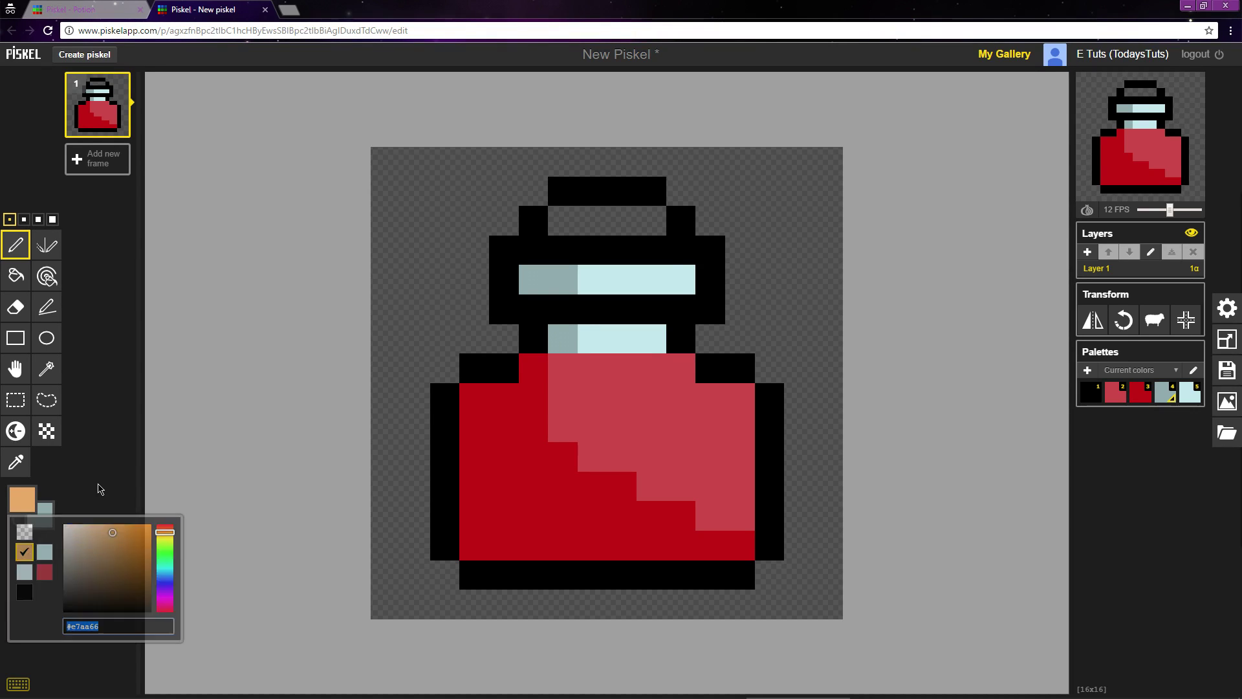
Paste the tan into the secondary colour and darken it to brown.
{"action": "left_click", "coordinate": [51, 513]}
{"action": "left_click", "coordinate": [147, 640]}
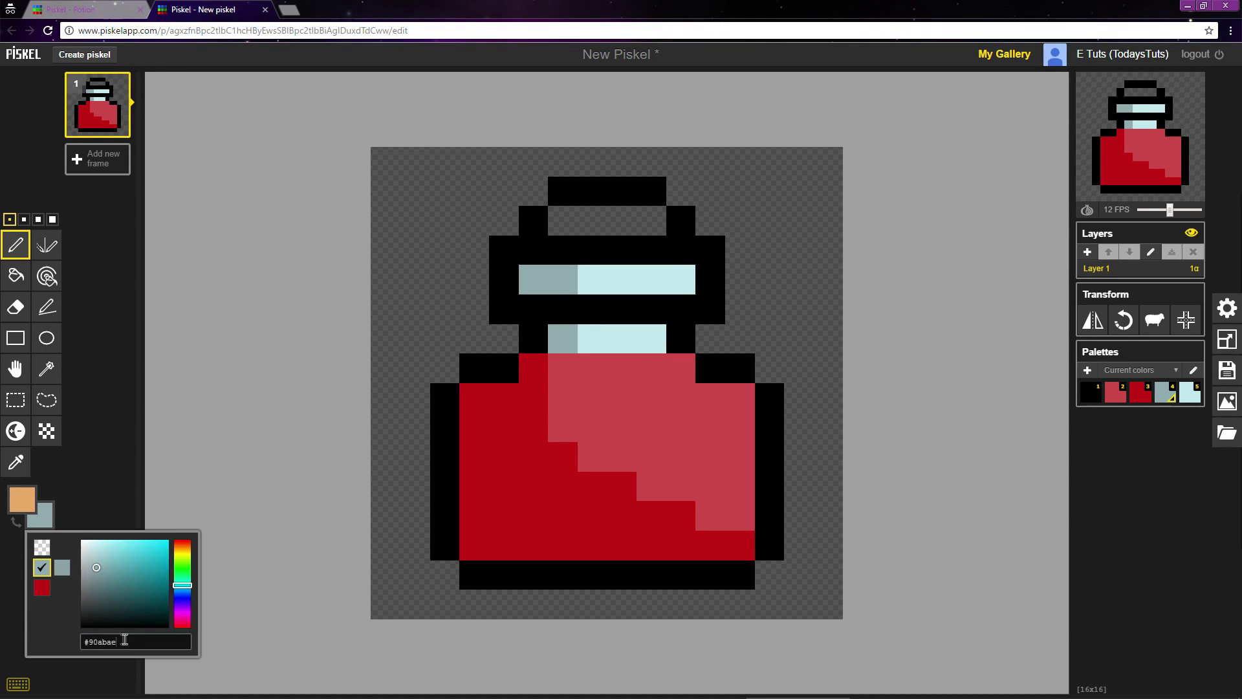
{"action": "right_click", "coordinate": [93, 642]}
{"action": "left_click", "coordinate": [133, 503]}
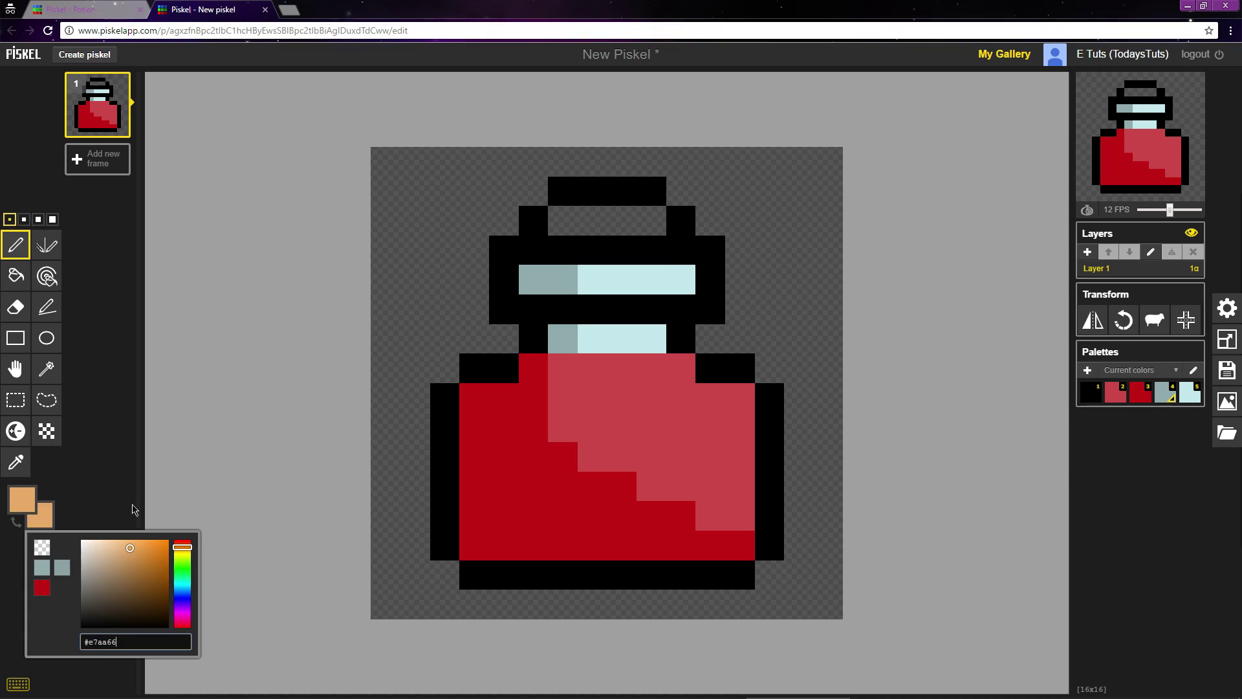
{"action": "left_click", "coordinate": [132, 559]}
{"action": "left_click_drag", "start_coordinate": [131, 559], "coordinate": [137, 570]}
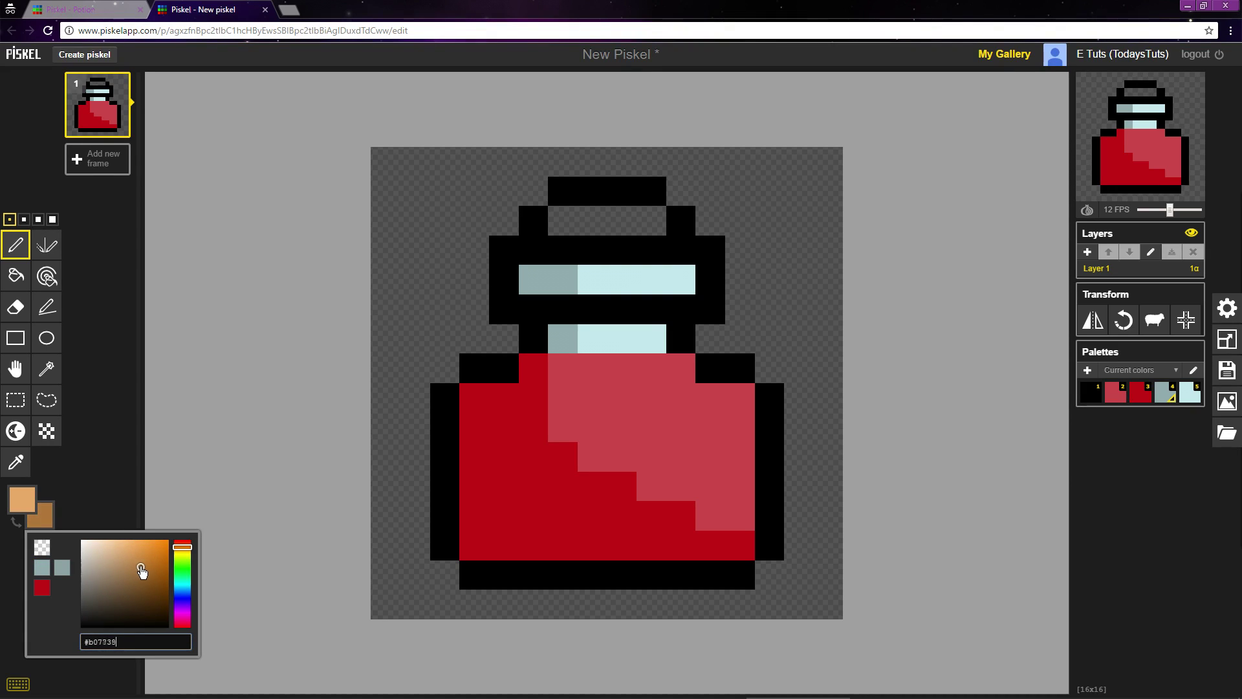
{"action": "left_click", "coordinate": [120, 489]}
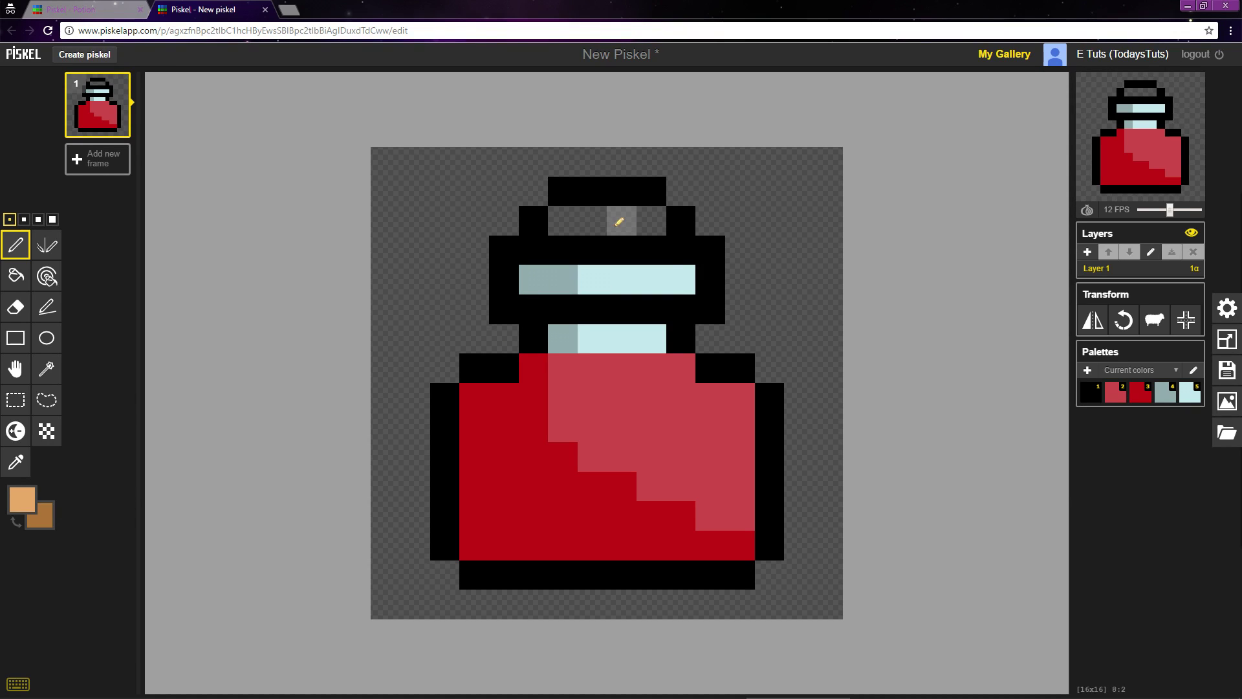
Paint the cork tan on its right half and brown on its left half.
{"action": "left_click_drag", "start_coordinate": [619, 221], "coordinate": [650, 221]}
{"action": "left_click_drag", "start_coordinate": [564, 219], "coordinate": [592, 219]}
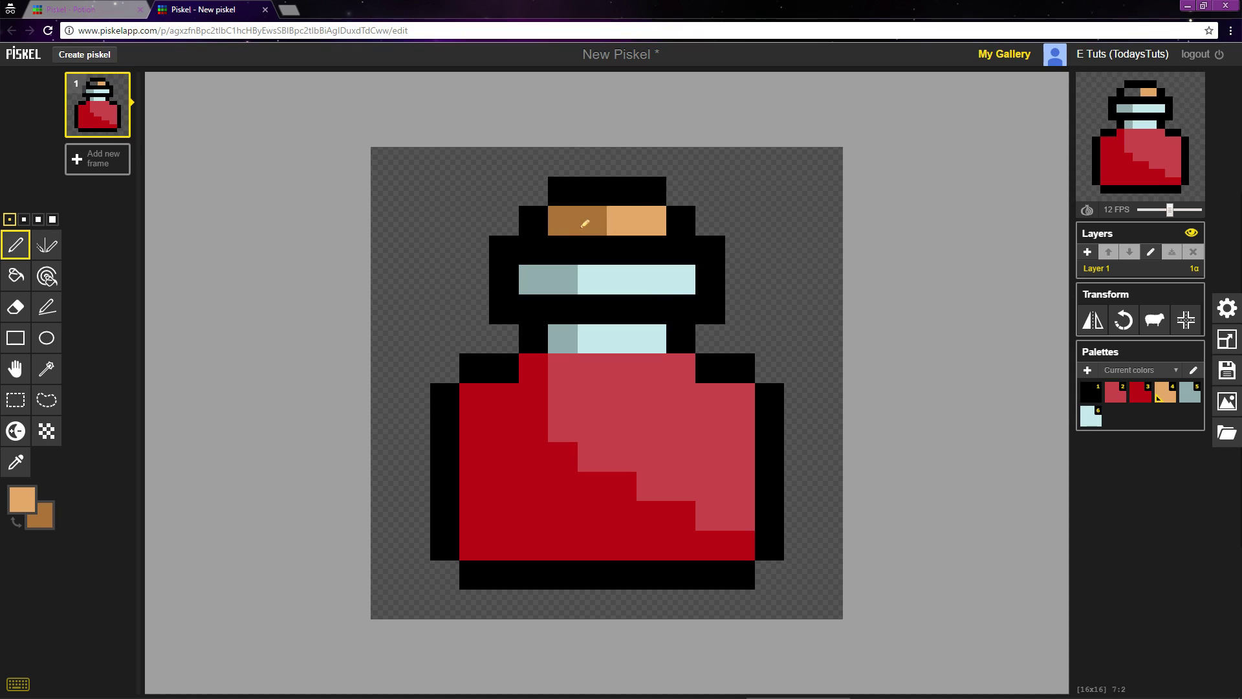